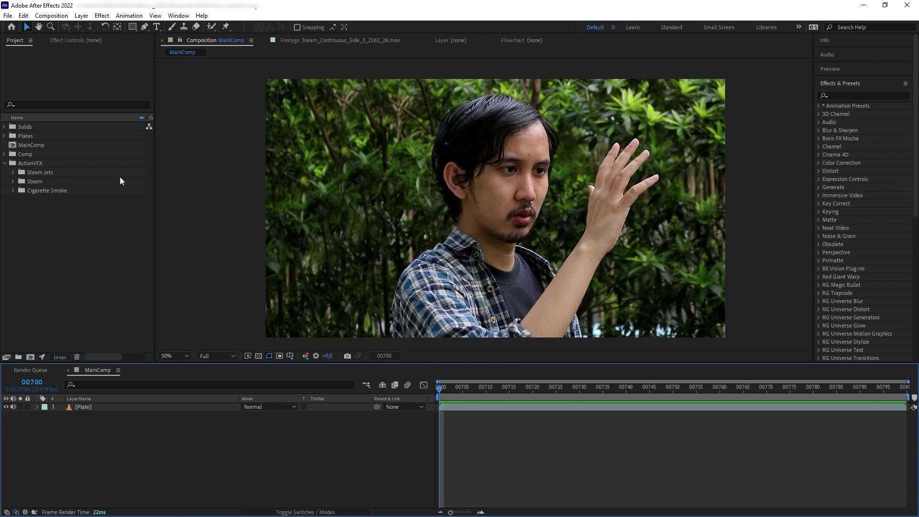
# Add Plate Rough Matte from the Plates folder above the Plate layer in MainComp, and duplicate the Plate layer
pyautogui.click(5, 136)
pyautogui.moveTo(40, 145); pyautogui.dragTo(152, 407)
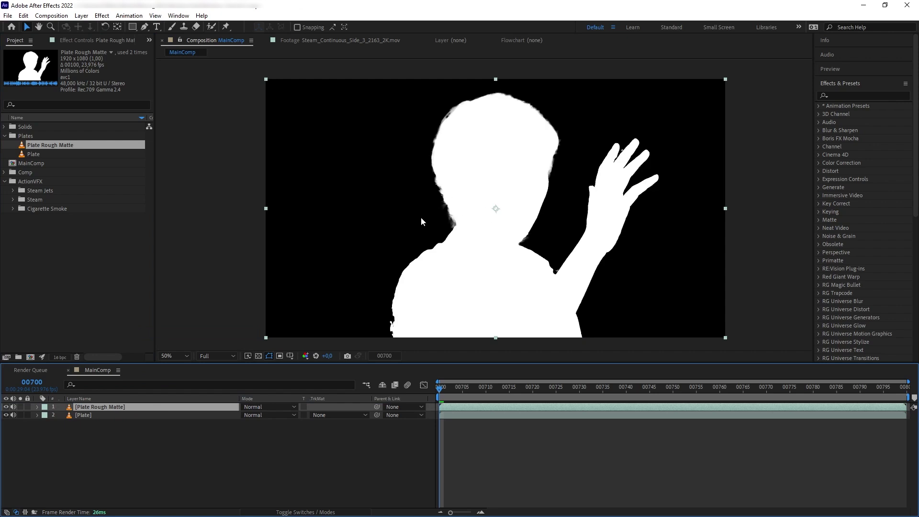
pyautogui.click(203, 416)
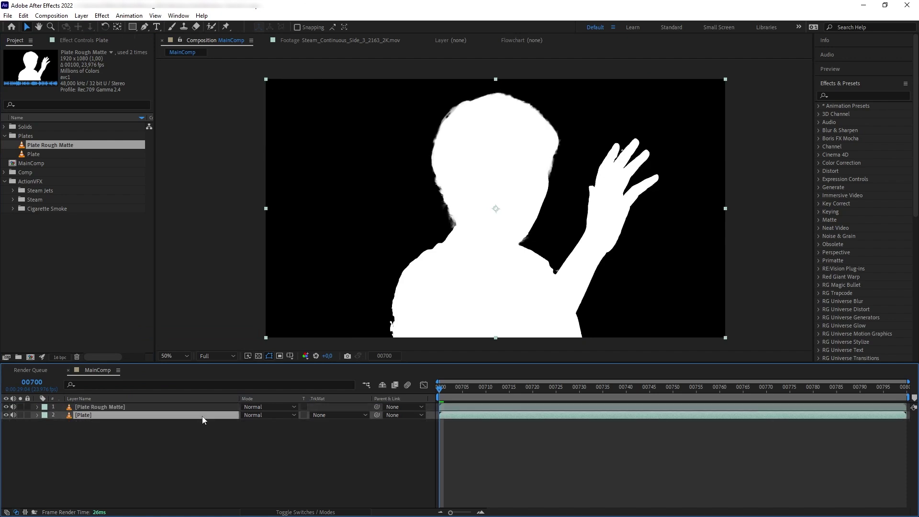
pyautogui.hotkey('ctrl', 'd')
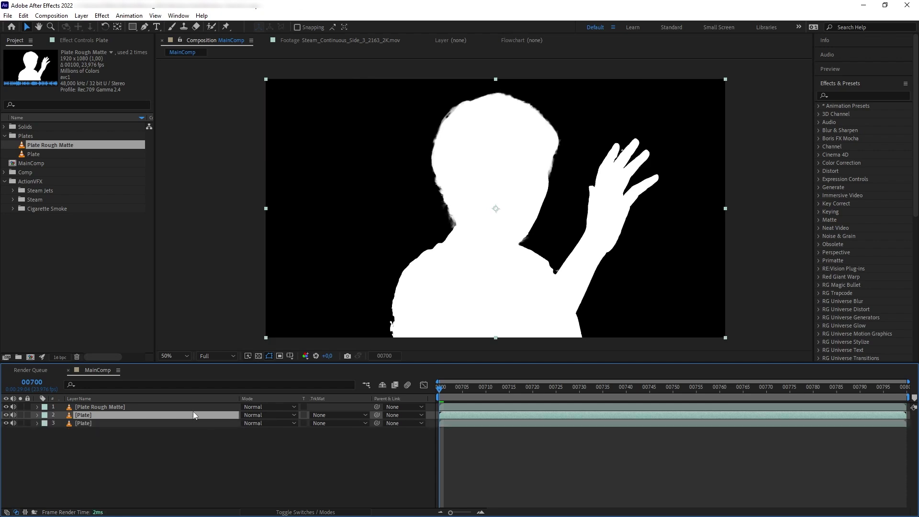
# Set the upper Plate copy's track matte to Luma, and solo it to preview the cut-out person
pyautogui.click(338, 415)
pyautogui.click(345, 460)
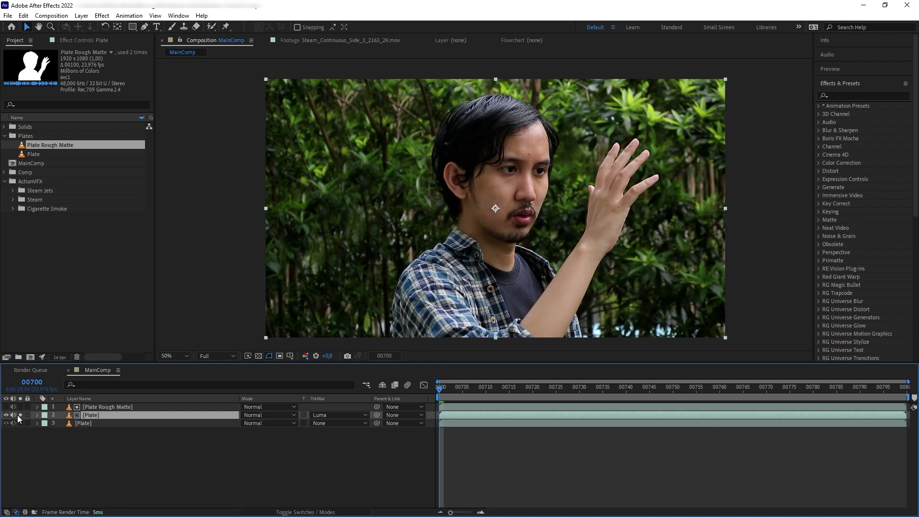
pyautogui.click(20, 415)
pyautogui.press('space')
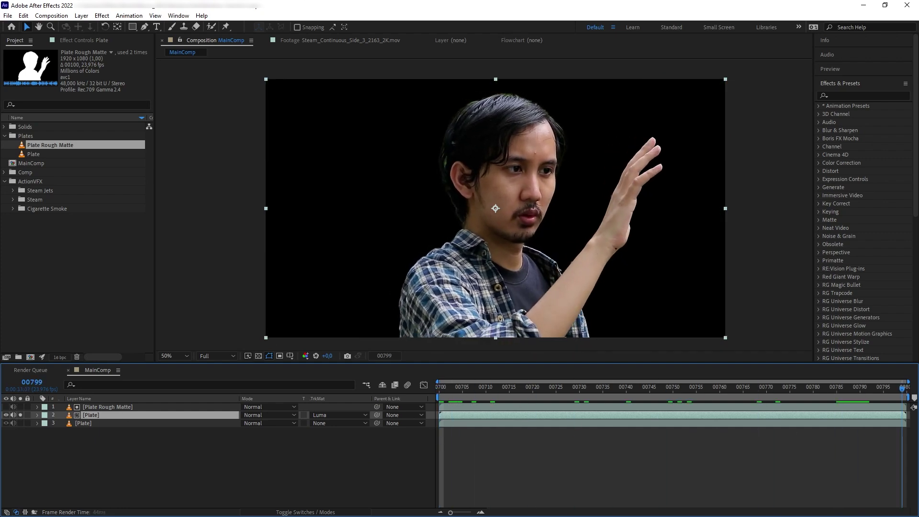
# Pre-compose the rough matte and the matted Plate layer together as "Masked Plate"
pyautogui.keyDown('shift'); pyautogui.click(125, 408); pyautogui.keyUp('shift')
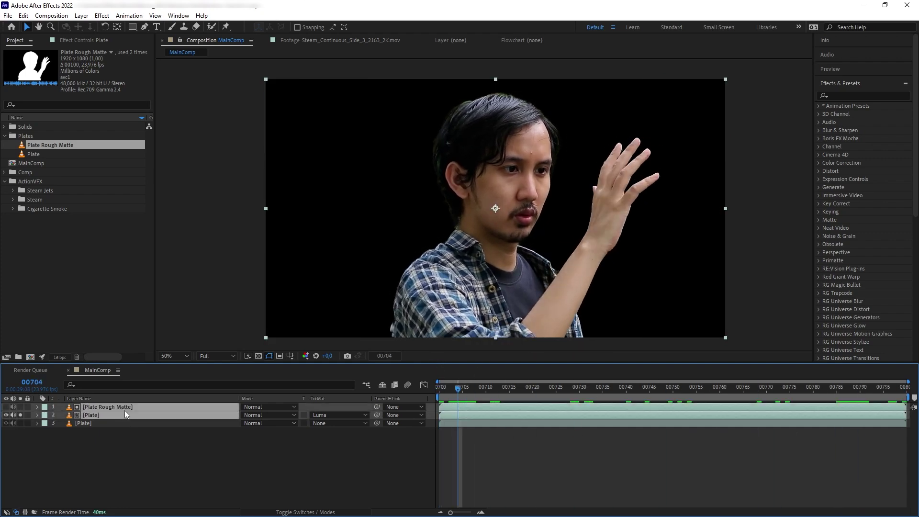
pyautogui.hotkey('ctrl', 'shift', 'c')
pyautogui.write('Masked Platee')
pyautogui.press('Return')
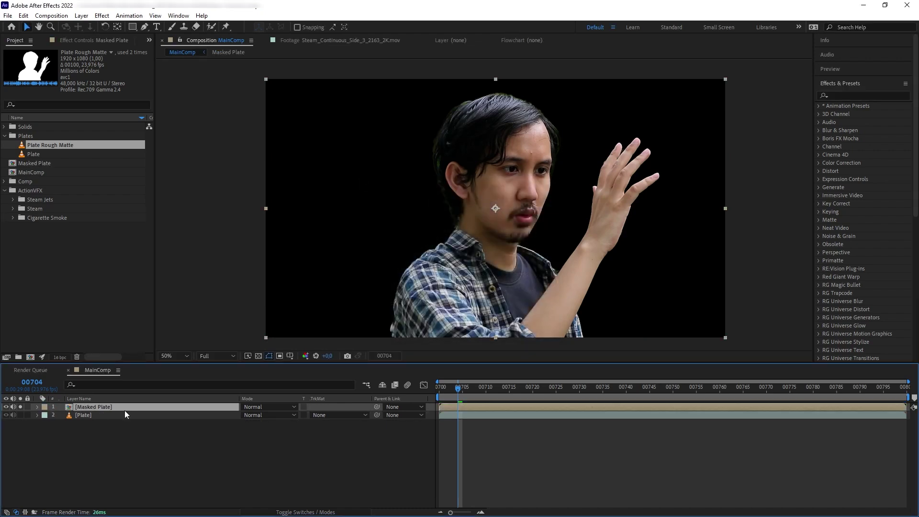
# Apply the Mocha AE effect to the Masked Plate layer and launch Mocha
pyautogui.click(125, 416)
pyautogui.click(69, 41)
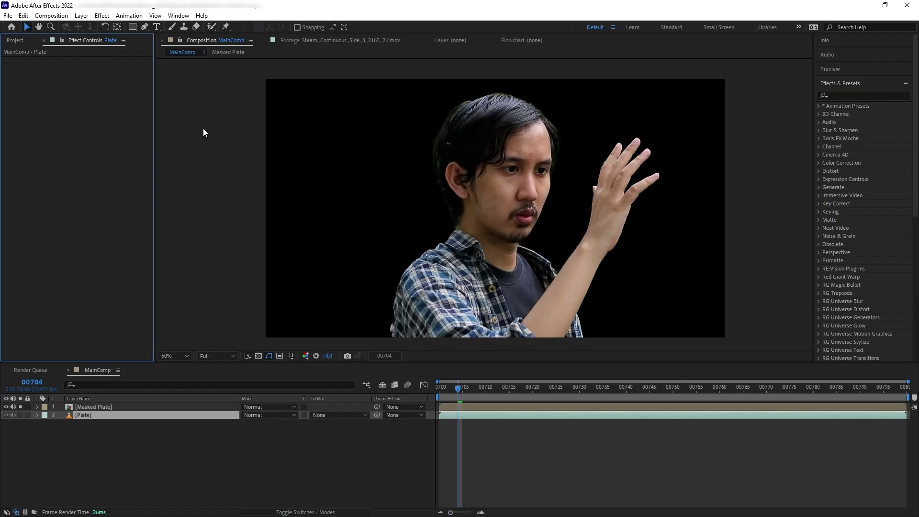
pyautogui.click(862, 95)
pyautogui.write('mocha')
pyautogui.moveTo(852, 114); pyautogui.dragTo(168, 410)
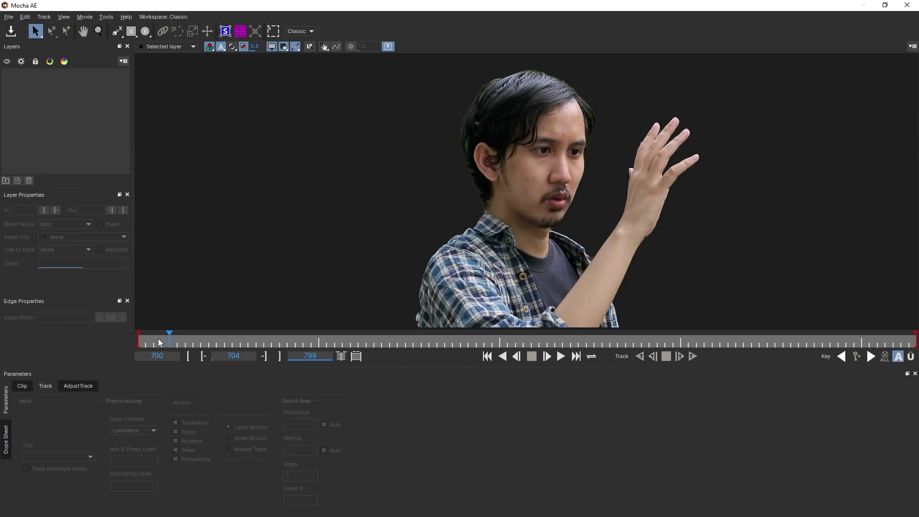
# Draw a spline around the hair, ear and cheek of the head at frame 700 and track it forwards
pyautogui.moveTo(168, 340); pyautogui.dragTo(2, 349)
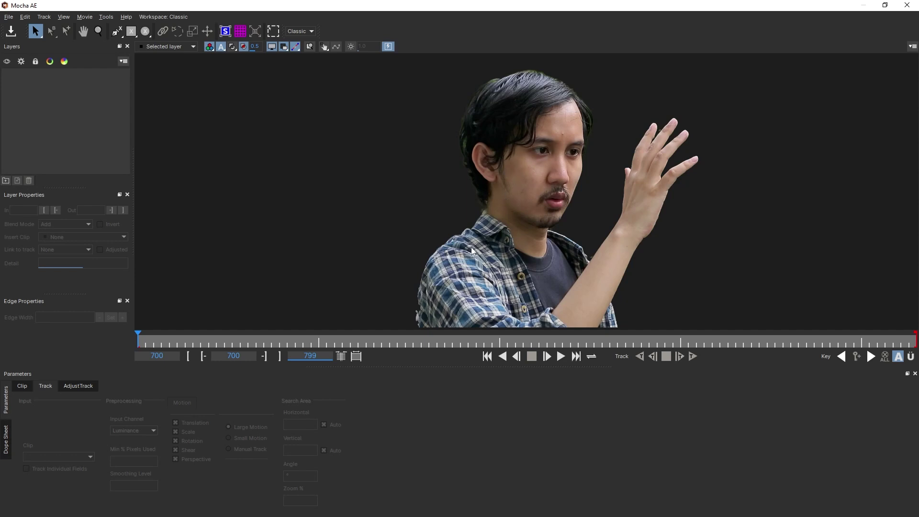
pyautogui.click(120, 32)
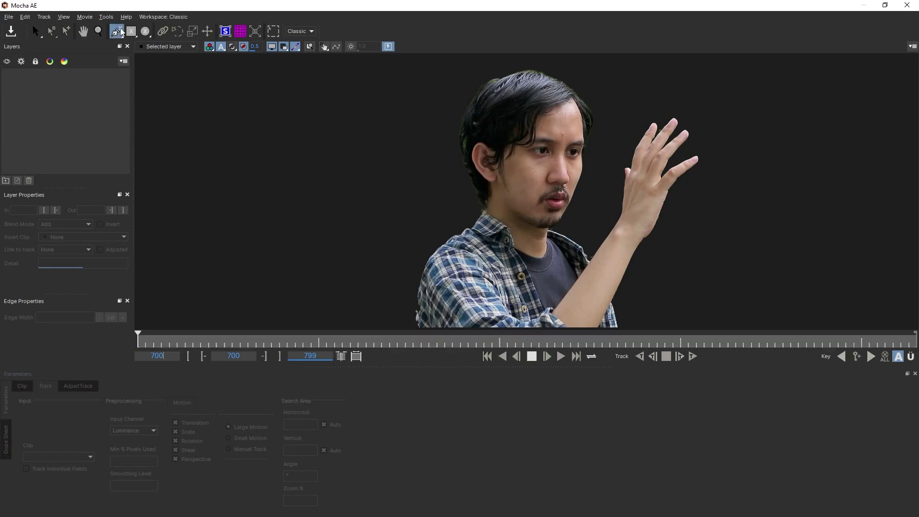
pyautogui.click(486, 203)
pyautogui.click(469, 165)
pyautogui.click(467, 111)
pyautogui.click(498, 79)
pyautogui.click(533, 70)
pyautogui.click(573, 101)
pyautogui.click(535, 146)
pyautogui.click(540, 180)
pyautogui.click(530, 204)
pyautogui.click(506, 195)
pyautogui.rightClick(505, 195)
pyautogui.moveTo(535, 147); pyautogui.dragTo(525, 148)
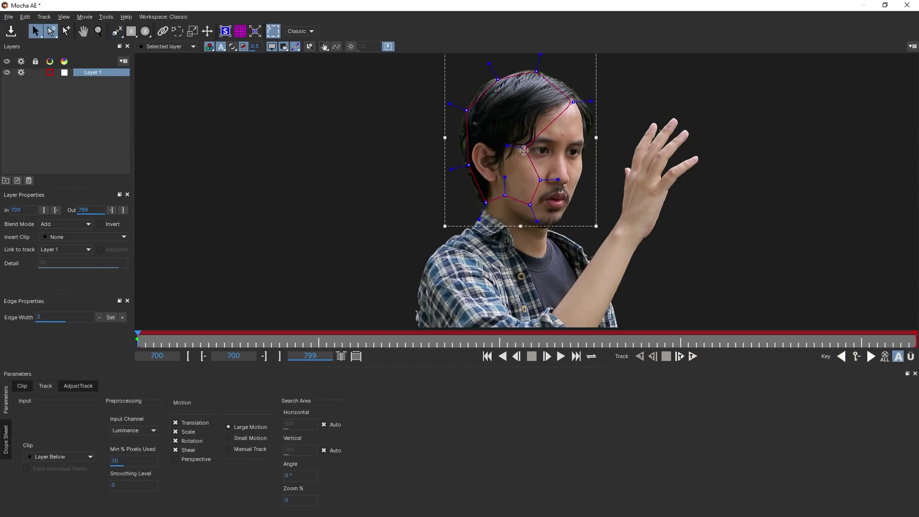
pyautogui.click(692, 357)
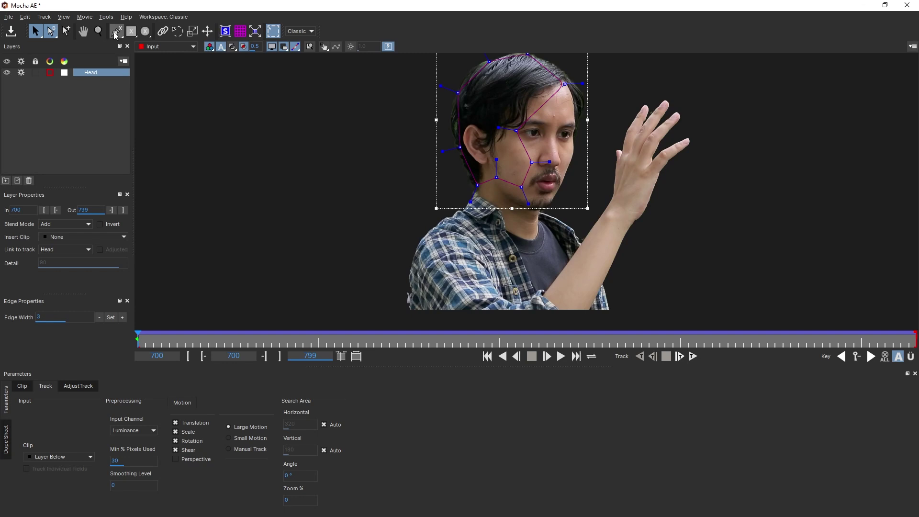
# Draw a spline around the plaid shirt's shoulder and upper arm at frame 700 and track it forwards
pyautogui.click(459, 212)
pyautogui.click(424, 238)
pyautogui.click(411, 281)
pyautogui.click(421, 307)
pyautogui.click(443, 286)
pyautogui.click(464, 260)
pyautogui.click(474, 235)
pyautogui.rightClick(474, 235)
pyautogui.click(691, 357)
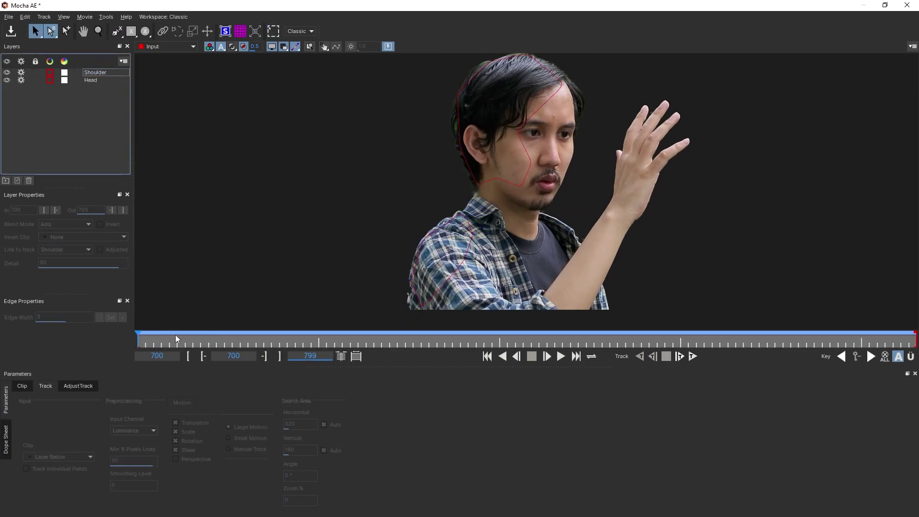
# Draw a spline around the rolled shirt sleeve at frame 758 and track it forwards
pyautogui.moveTo(181, 342); pyautogui.dragTo(594, 346)
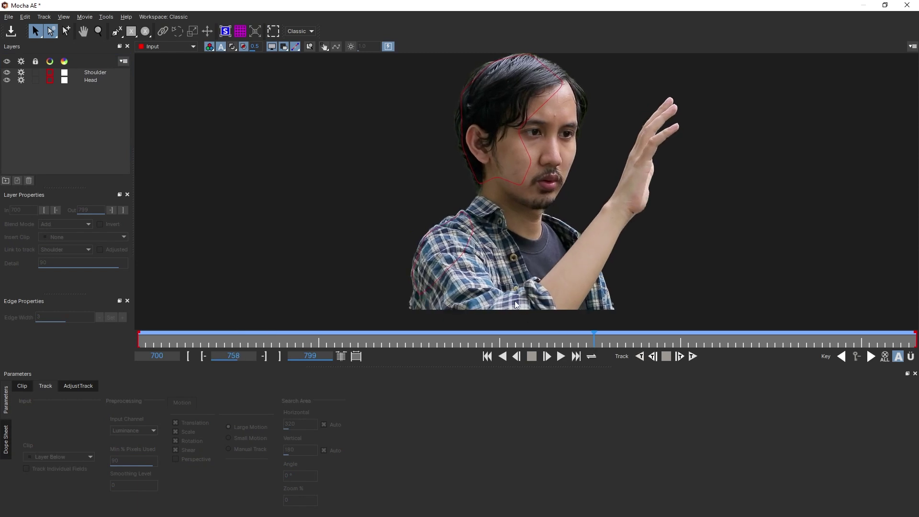
pyautogui.click(531, 284)
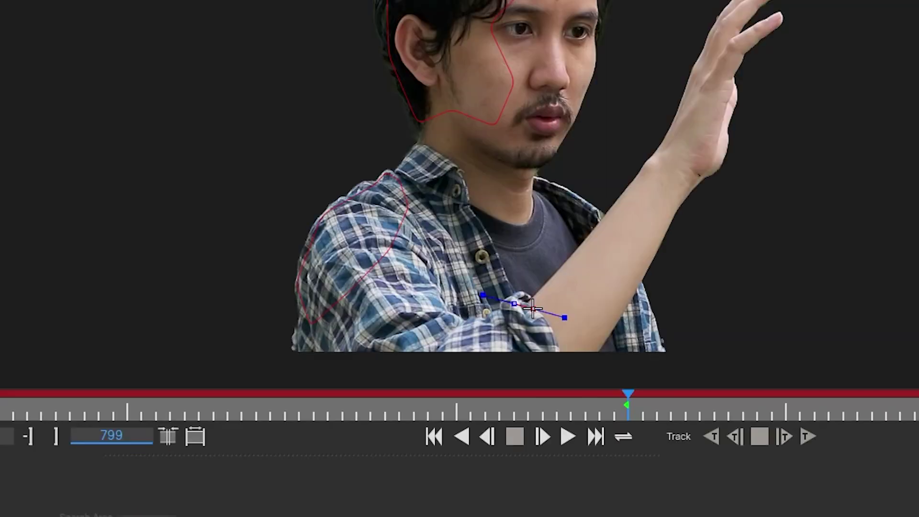
pyautogui.click(541, 287)
pyautogui.click(544, 298)
pyautogui.click(515, 306)
pyautogui.click(492, 297)
pyautogui.click(509, 293)
pyautogui.click(512, 294)
pyautogui.click(519, 289)
pyautogui.rightClick(557, 316)
pyautogui.click(807, 437)
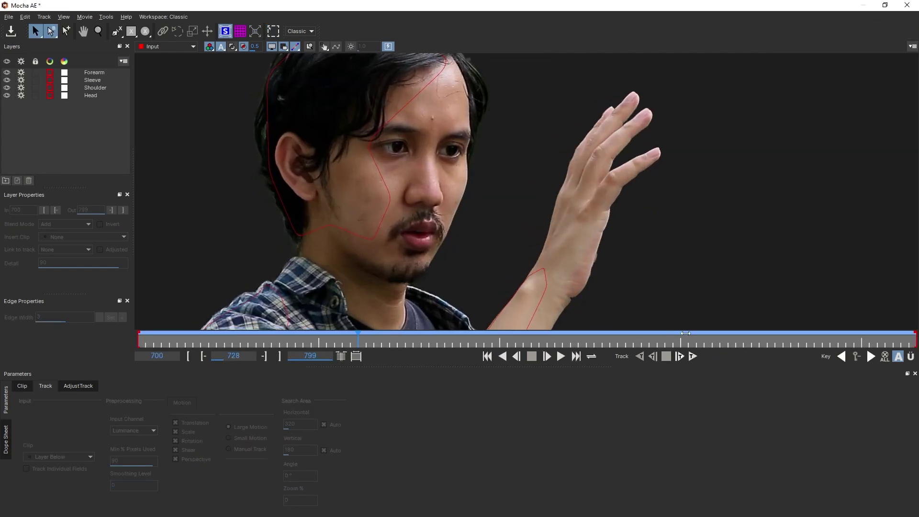
# Draw a six-point spline around the back of the raised hand at frame 700
pyautogui.moveTo(686, 334); pyautogui.dragTo(96, 341)
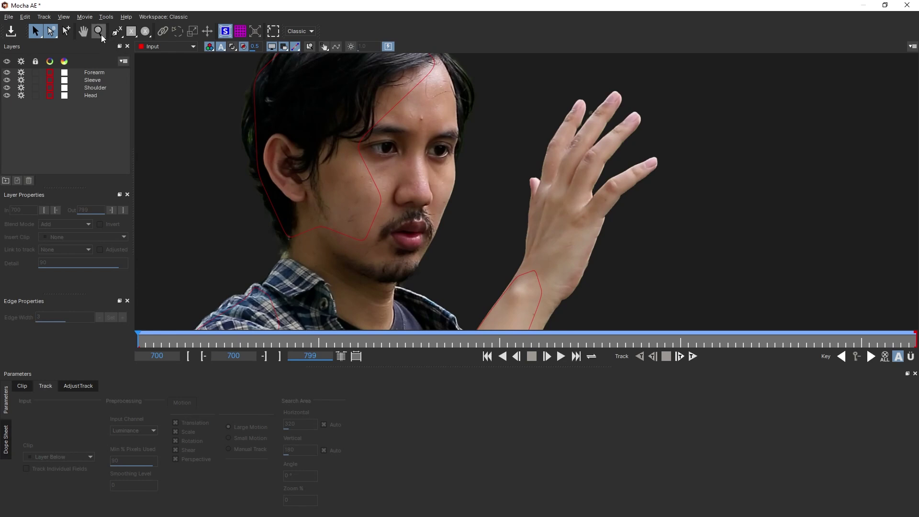
pyautogui.click(97, 61)
pyautogui.click(116, 32)
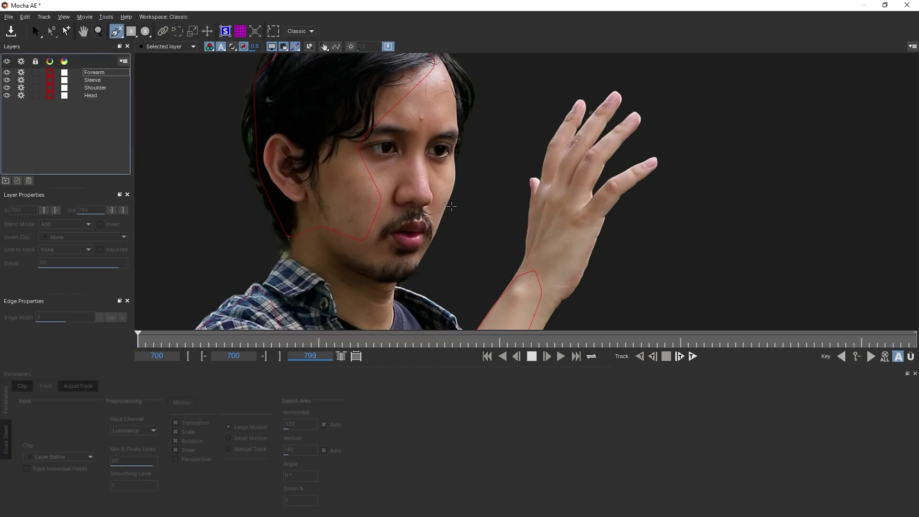
pyautogui.click(560, 274)
pyautogui.click(540, 253)
pyautogui.click(547, 198)
pyautogui.click(561, 182)
pyautogui.click(585, 210)
pyautogui.click(576, 254)
pyautogui.rightClick(582, 306)
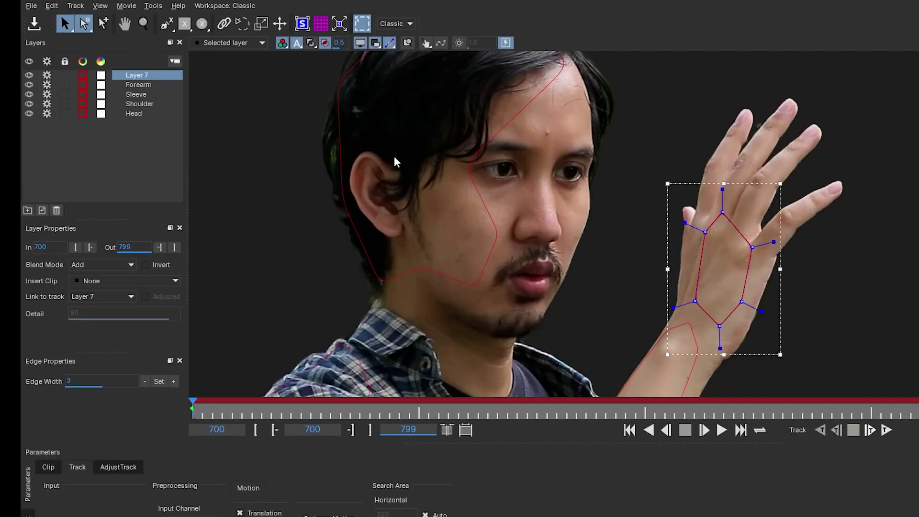
# Enable Perspective motion for the new hand layer and track it forwards
pyautogui.click(302, 24)
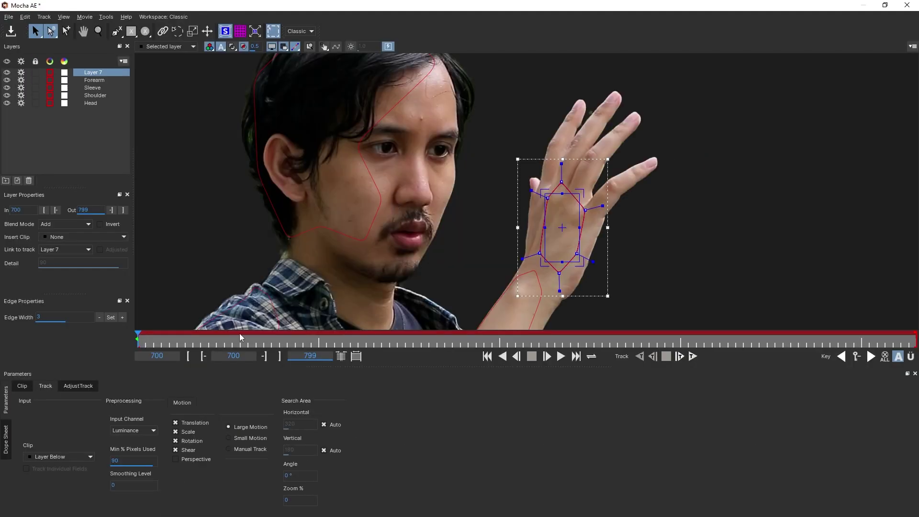
pyautogui.click(176, 459)
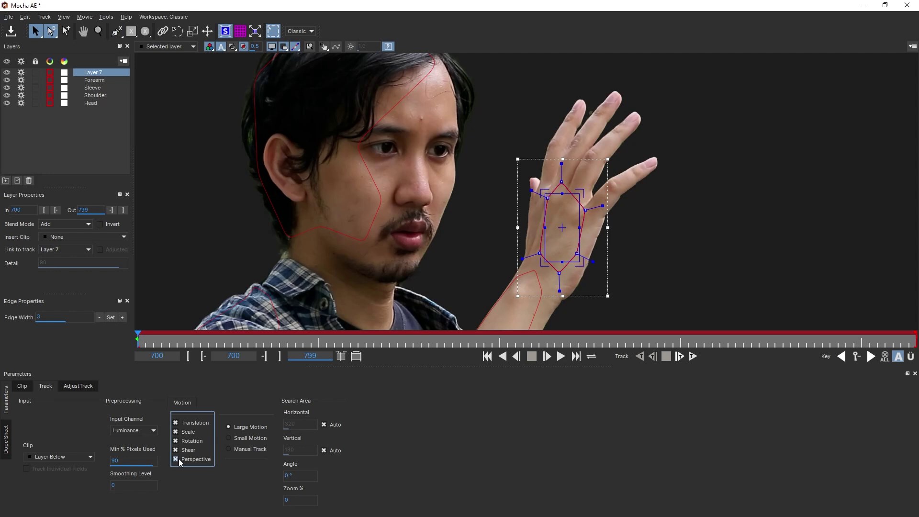
pyautogui.click(692, 358)
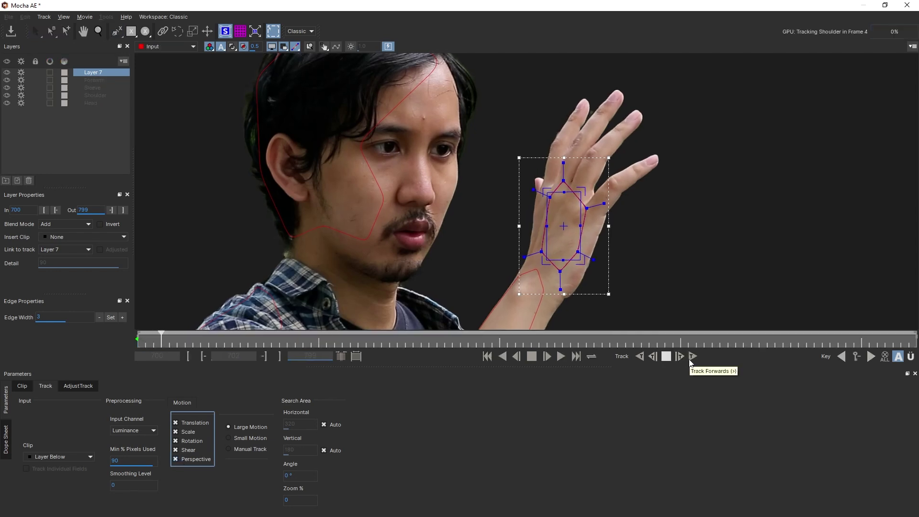
pyautogui.click(666, 357)
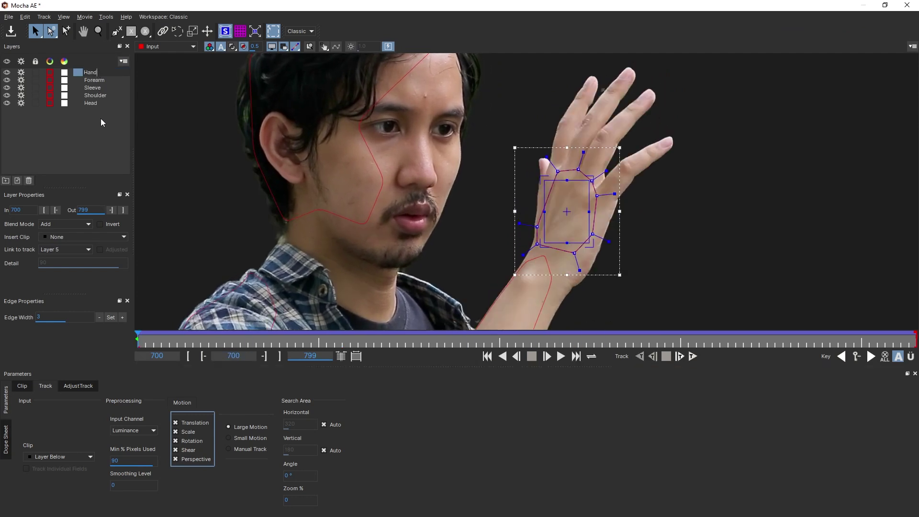
# Finish naming the tracked layer "Hand", and close Mocha AE, saving the project changes
pyautogui.click(97, 118)
pyautogui.click(908, 5)
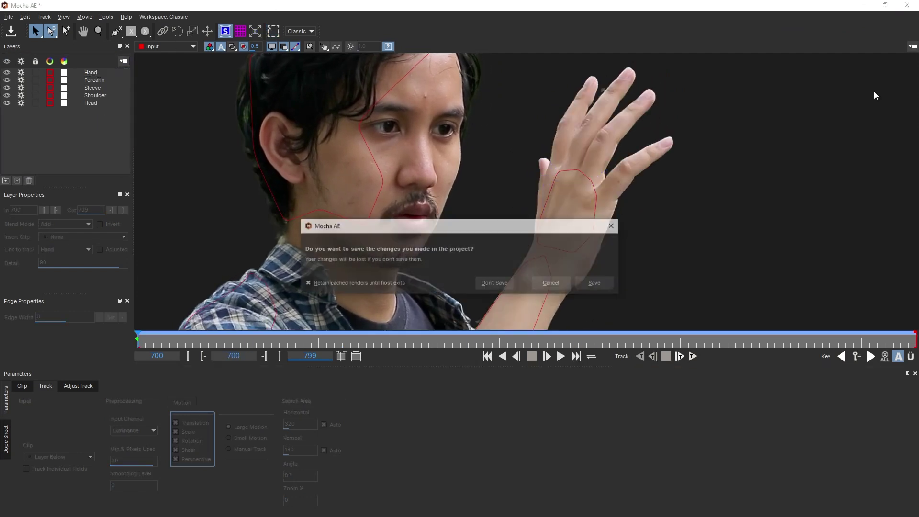
pyautogui.click(598, 283)
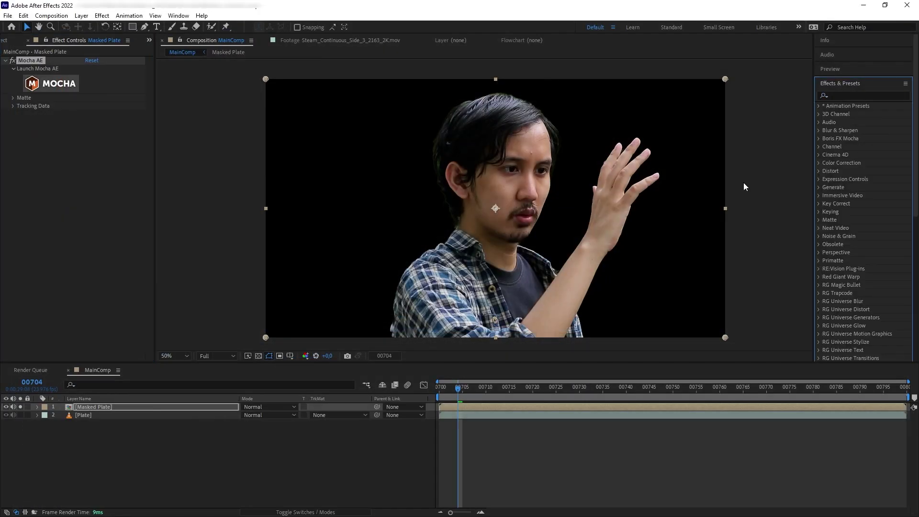
# Unsolo the Masked Plate layer and add a null object named "Head track"
pyautogui.click(20, 407)
pyautogui.click(82, 15)
pyautogui.click(252, 68)
pyautogui.press('Return')
pyautogui.write('Head track')
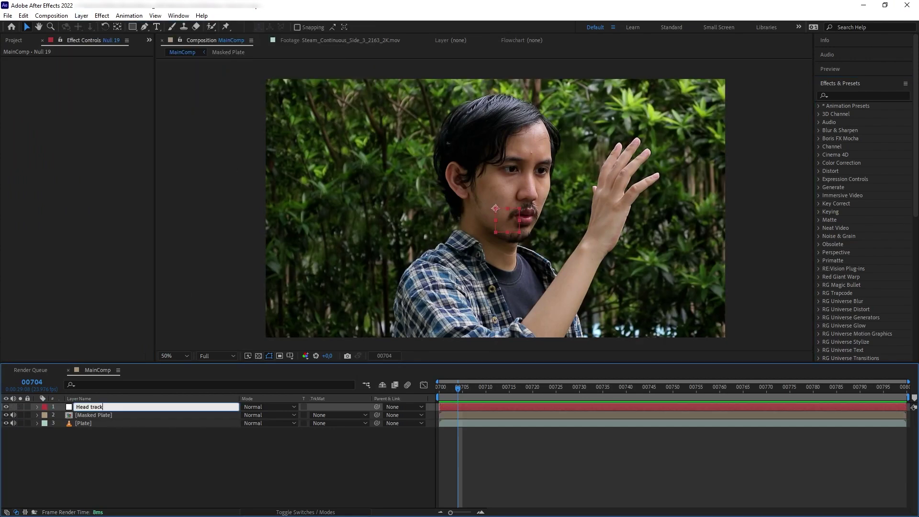
pyautogui.press('Return')
# Create track data on the Masked Plate layer's Mocha AE effect from the Head layer
pyautogui.click(114, 416)
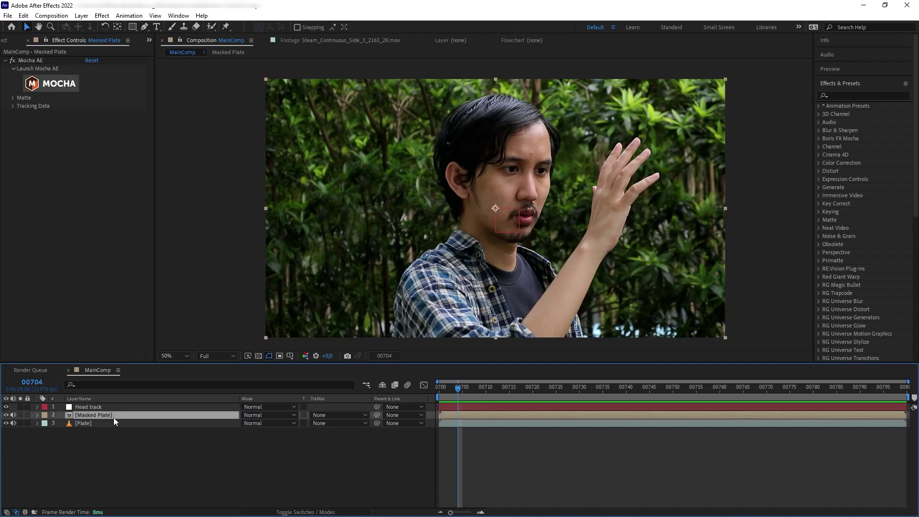
pyautogui.click(12, 106)
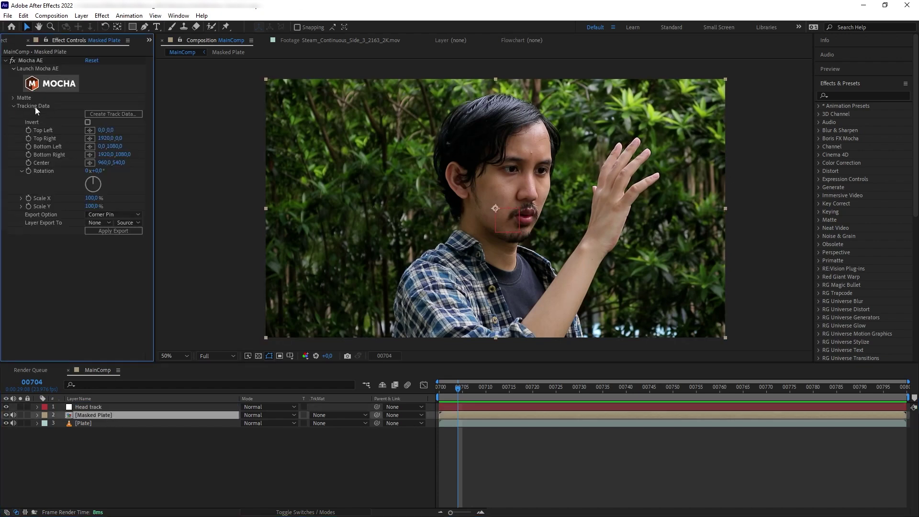
pyautogui.click(102, 114)
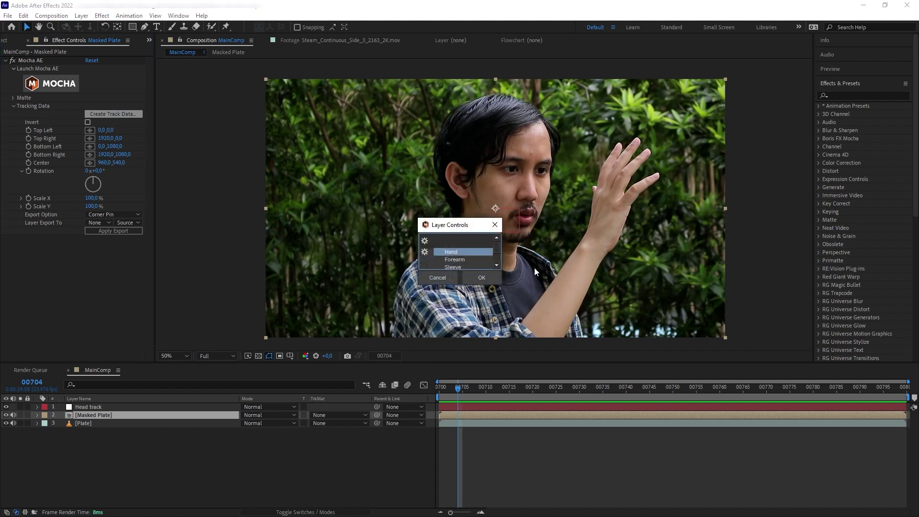
pyautogui.click(454, 260)
pyautogui.click(474, 279)
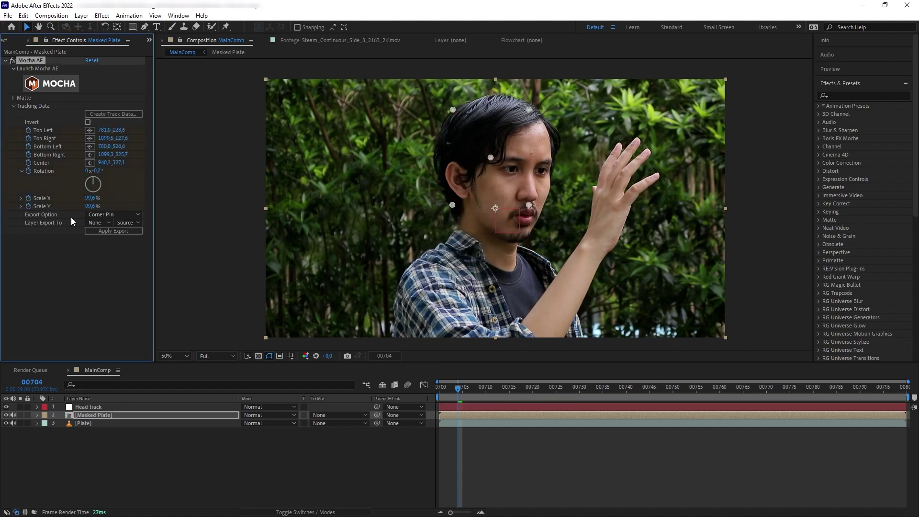
# Export the head tracking data as Transform to the Head track null, and play back the result
pyautogui.click(122, 215)
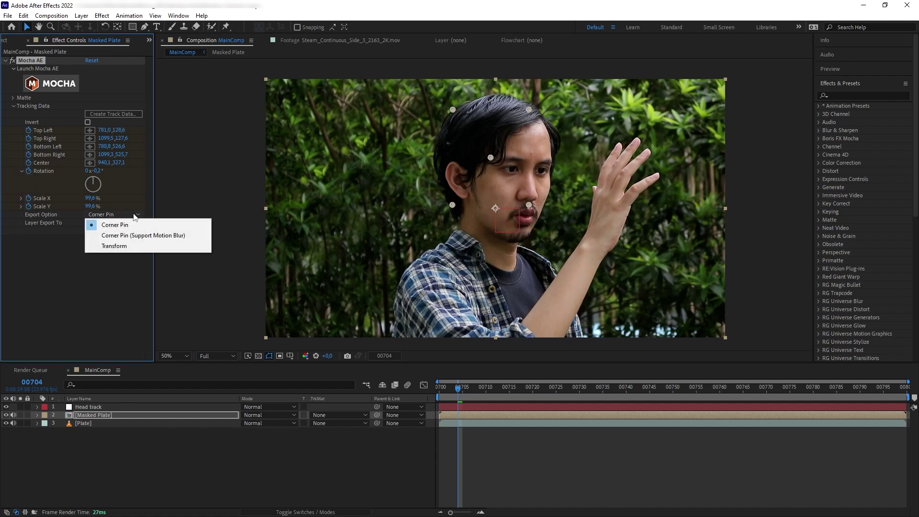
pyautogui.click(115, 246)
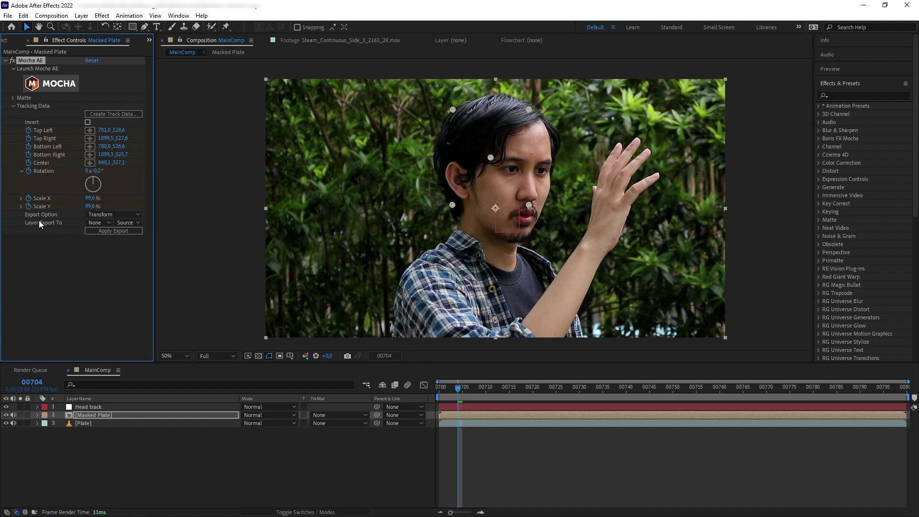
pyautogui.click(98, 221)
pyautogui.click(118, 245)
pyautogui.click(117, 230)
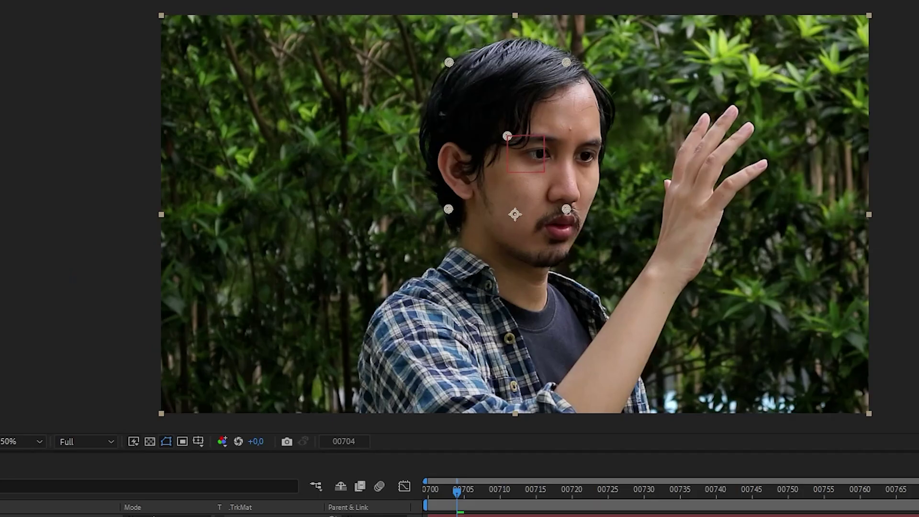
pyautogui.press('space')
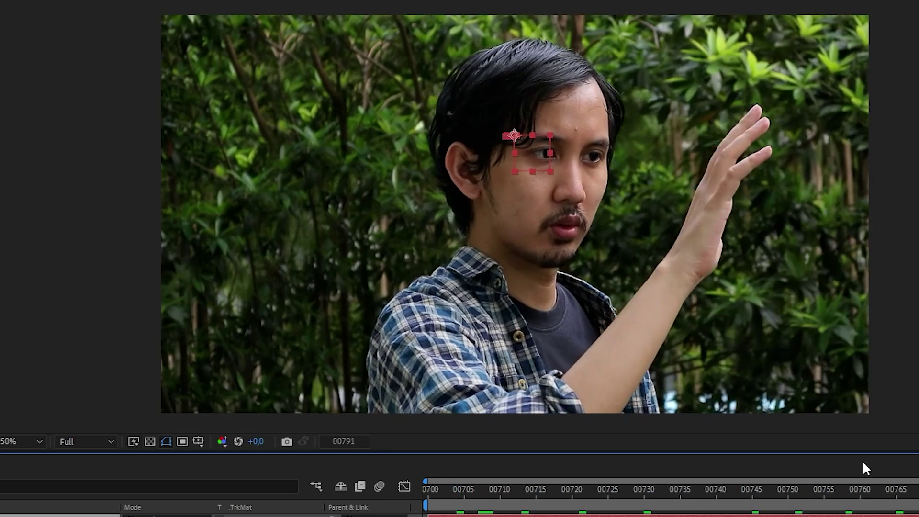
# Return to the first frame and add a null object named "Shoulder track"
pyautogui.click(527, 156)
pyautogui.click(96, 516)
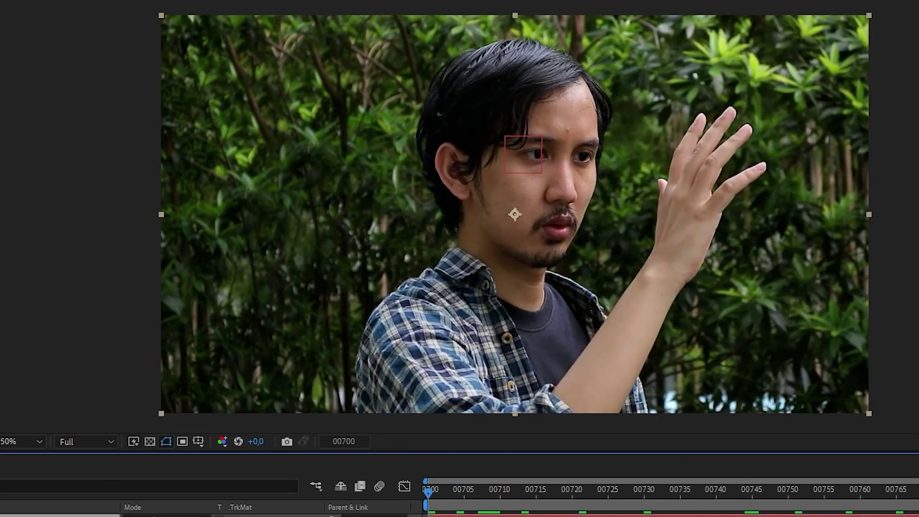
pyautogui.click(81, 16)
pyautogui.moveTo(96, 27)
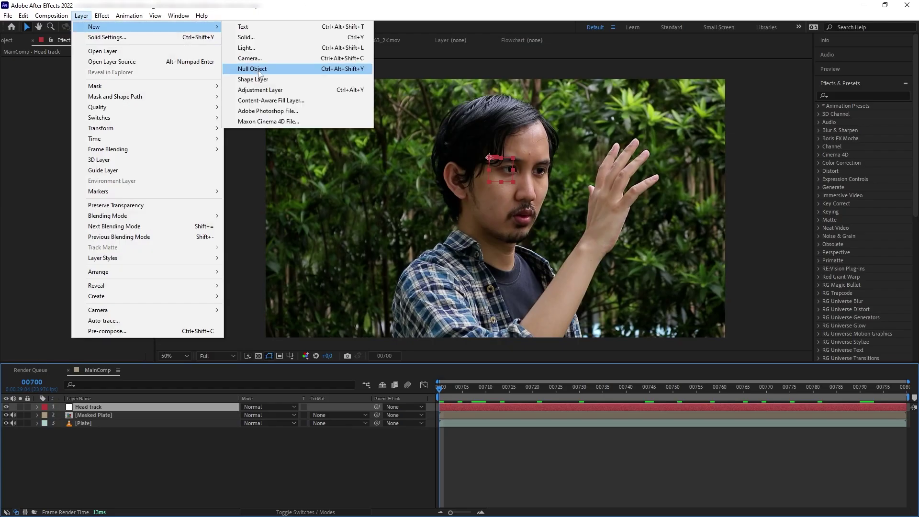
pyautogui.click(254, 70)
pyautogui.press('Return')
pyautogui.write('Shoulder track')
# Create track data from the Shoulder layer on the Masked Plate's Mocha AE effect and export it to the Shoulder track null
pyautogui.click(94, 423)
pyautogui.click(113, 114)
pyautogui.click(445, 268)
pyautogui.click(101, 224)
pyautogui.click(114, 231)
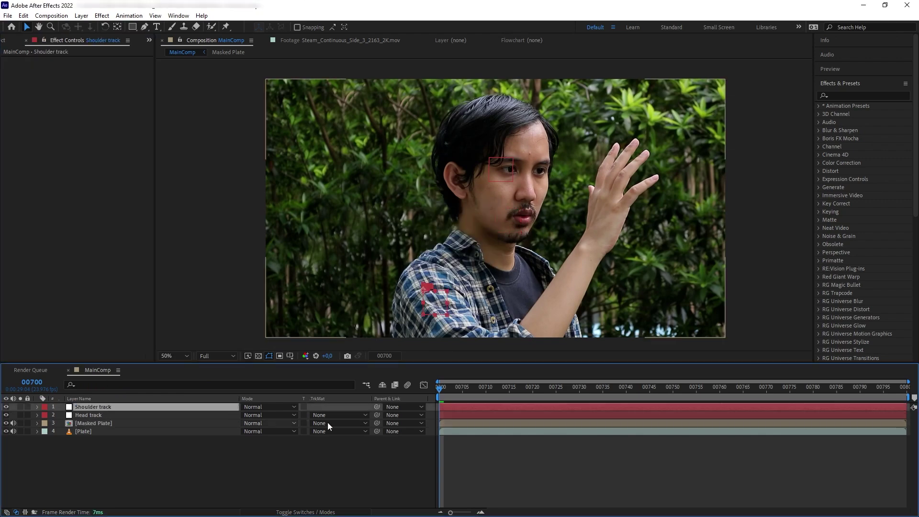
# Add another null object to the composition and name it "Sleeve track"
pyautogui.click(81, 16)
pyautogui.click(254, 70)
pyautogui.press('Return')
pyautogui.write('Sleeve')
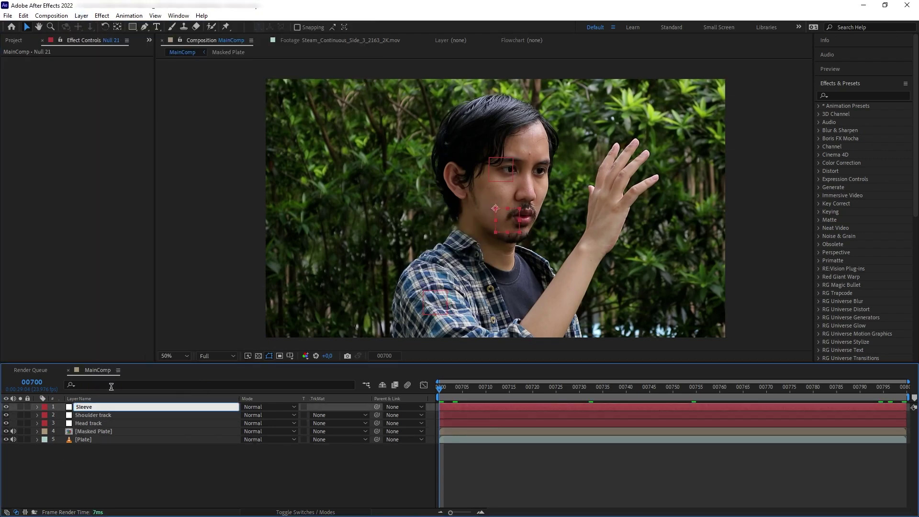
pyautogui.click(93, 432)
pyautogui.click(88, 407)
pyautogui.press('Return')
pyautogui.write('track')
pyautogui.press('Return')
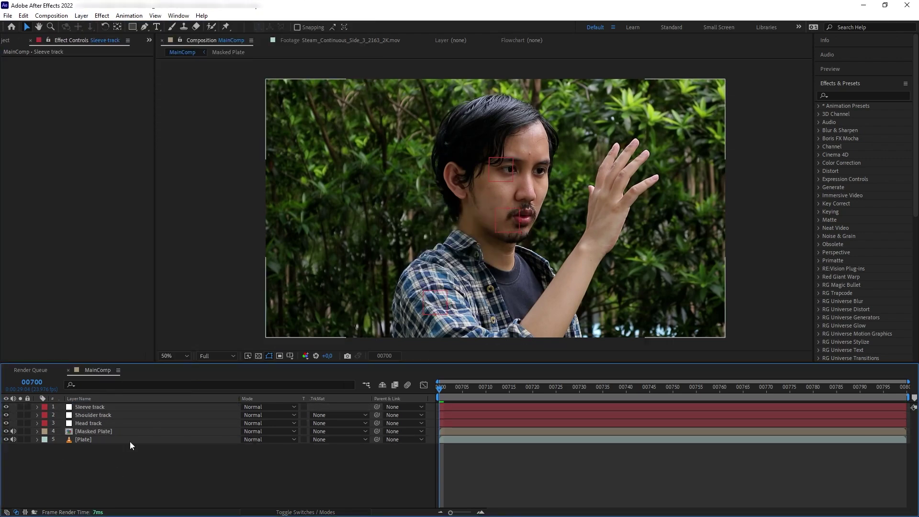
# Add a null object for the forearm, named "Forearm track"
pyautogui.click(144, 432)
pyautogui.click(81, 15)
pyautogui.moveTo(96, 27)
pyautogui.click(277, 71)
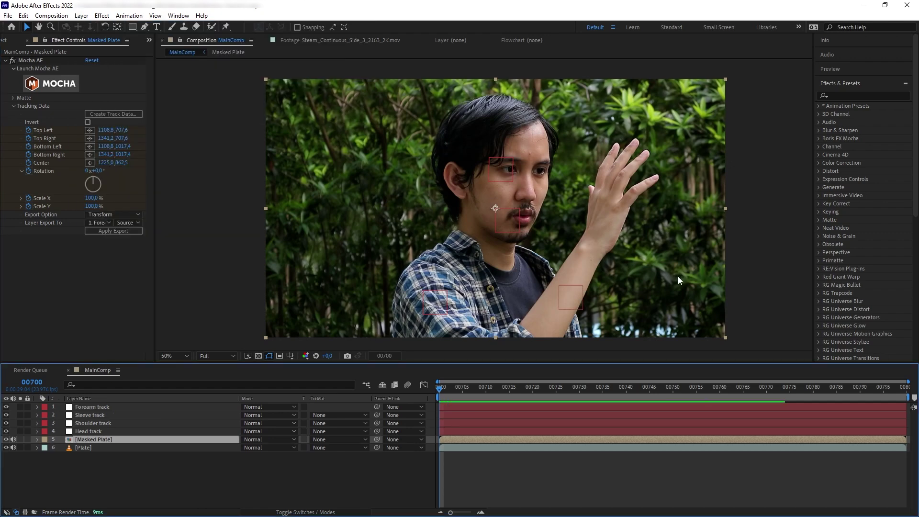
# Create track data from the Hand layer on the Masked Plate's Mocha AE effect and scrub through the tracked corner points
pyautogui.click(111, 114)
pyautogui.click(438, 244)
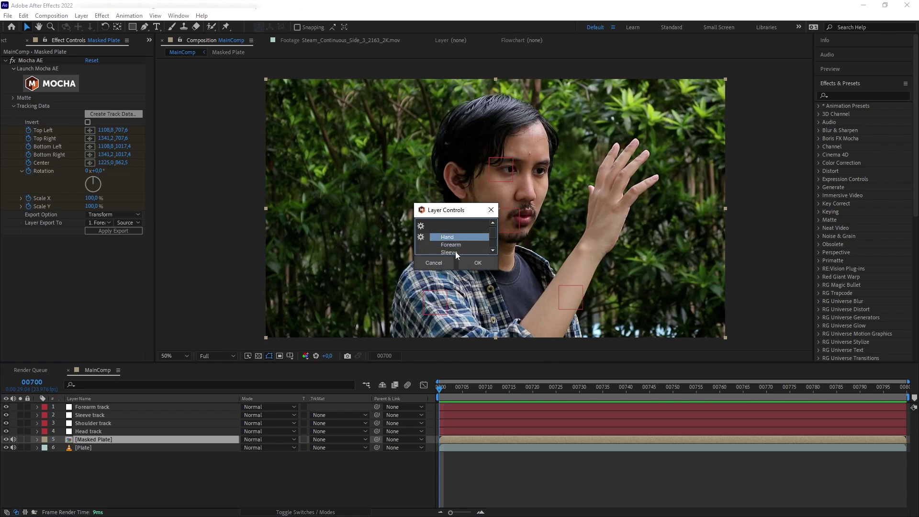
pyautogui.click(475, 258)
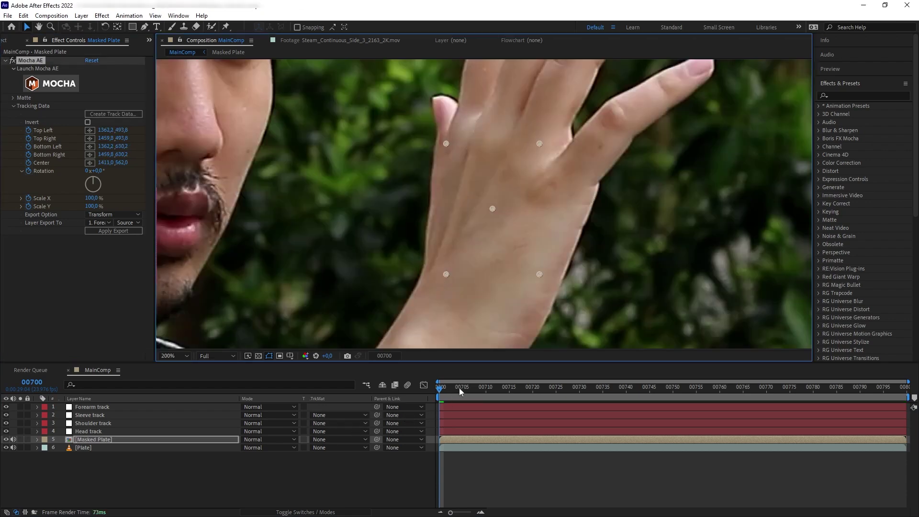
pyautogui.moveTo(459, 388); pyautogui.dragTo(431, 404)
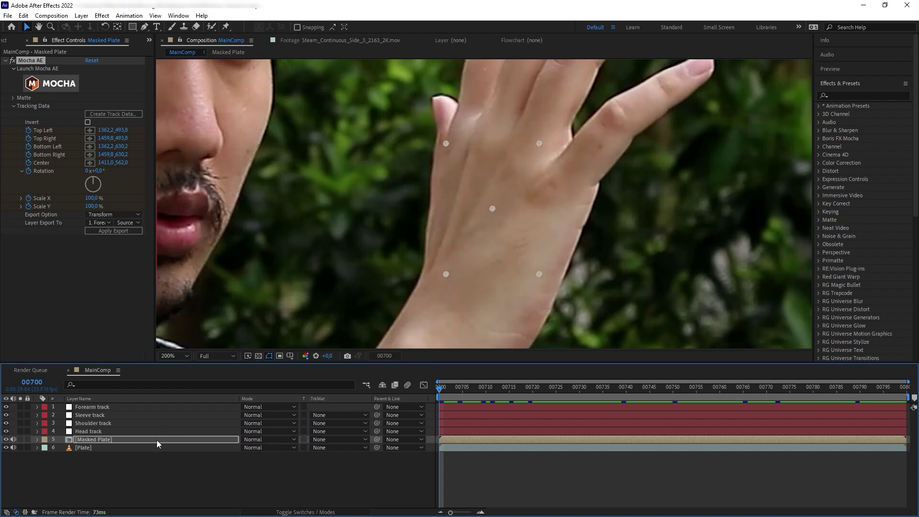
# Add a null object named "TopLeft Hand track"
pyautogui.scroll(-2, 335, 146)
pyautogui.click(82, 16)
pyautogui.moveTo(85, 26)
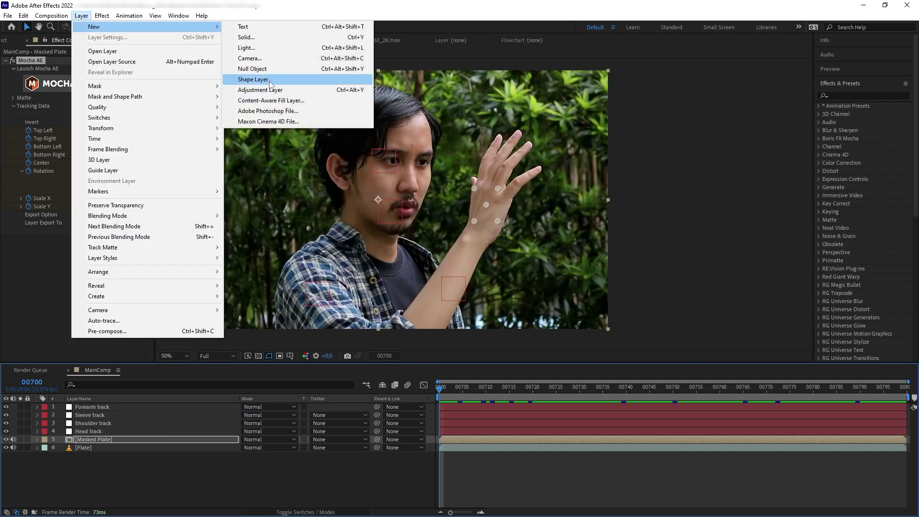
pyautogui.click(253, 69)
pyautogui.moveTo(96, 439); pyautogui.dragTo(103, 426)
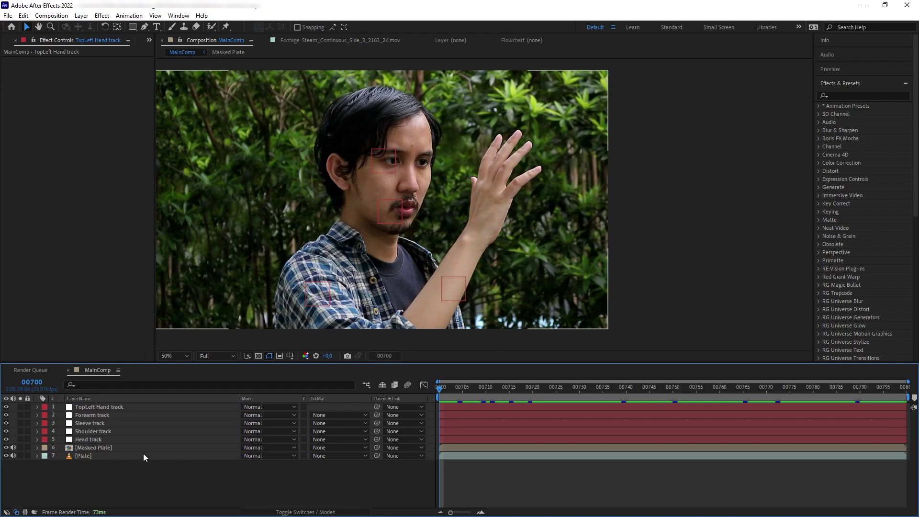
# Duplicate the TopLeft Hand track null and rename the copy "TopRight Hand track"
pyautogui.click(97, 405)
pyautogui.hotkey('ctrl', 'd')
pyautogui.rightClick(98, 407)
pyautogui.click(125, 389)
pyautogui.write('TopRight Hand track')
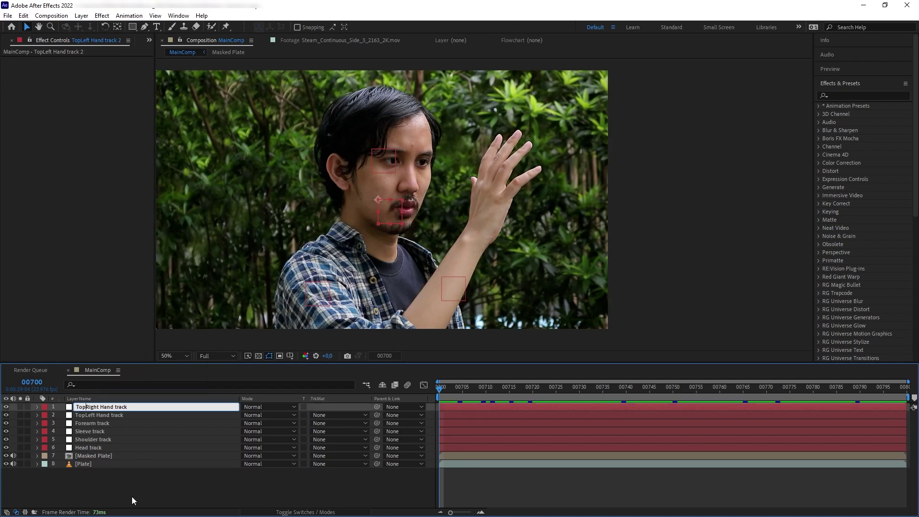
pyautogui.click(125, 487)
# Reveal the Masked Plate layer's Mocha AE tracking data in the timeline and copy the Top Left keyframes
pyautogui.click(105, 456)
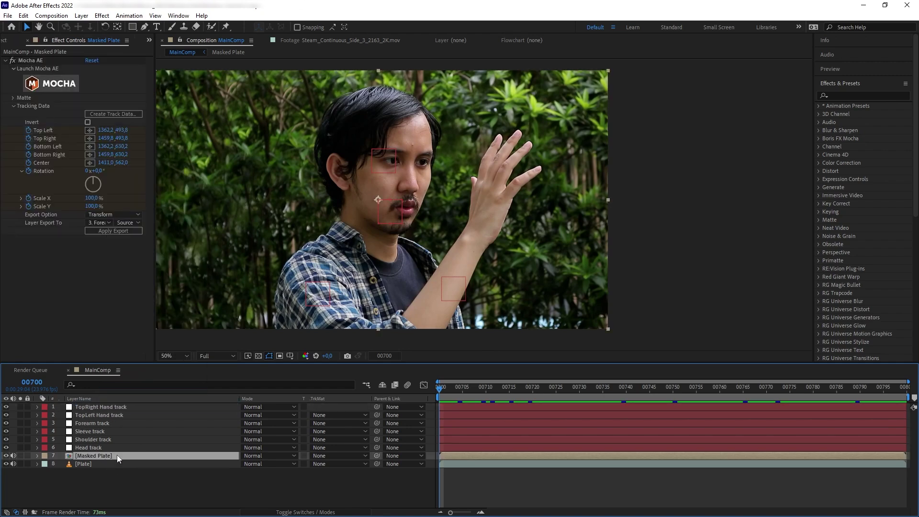
pyautogui.press('e')
pyautogui.click(54, 464)
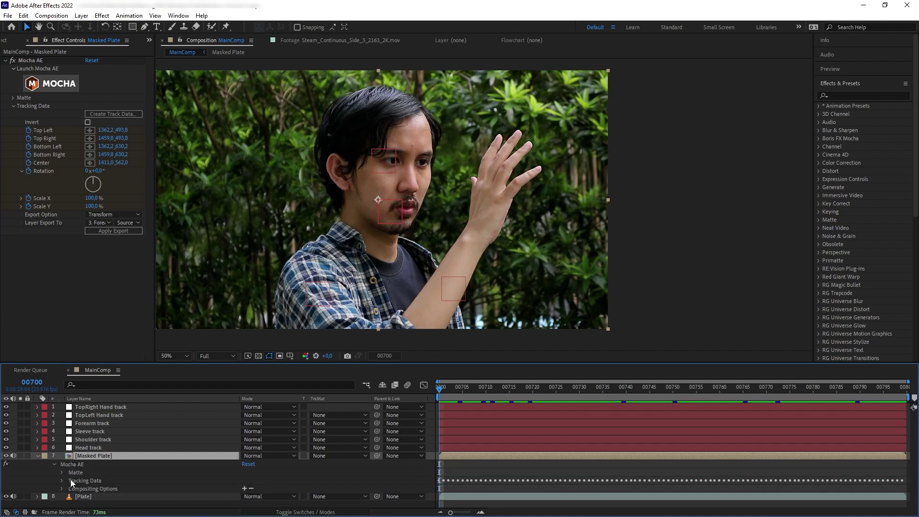
pyautogui.click(62, 480)
pyautogui.scroll(-3, 96, 469)
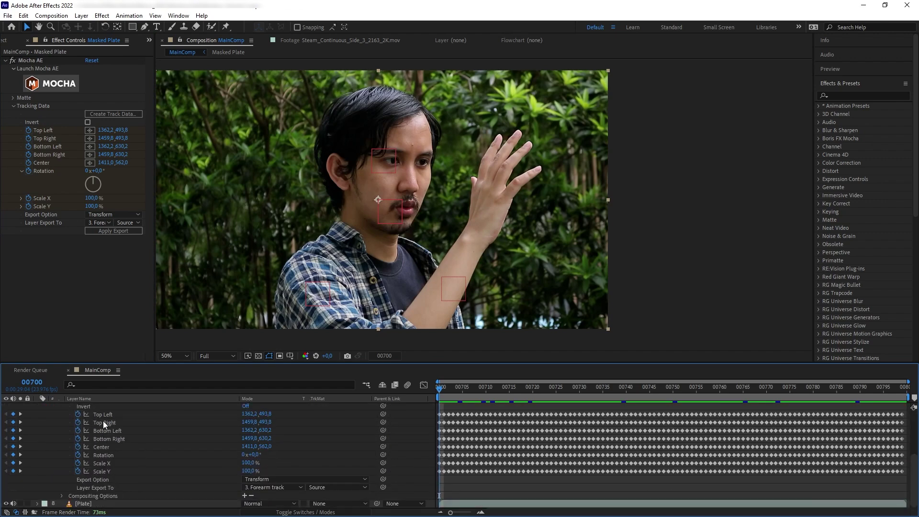
pyautogui.click(101, 413)
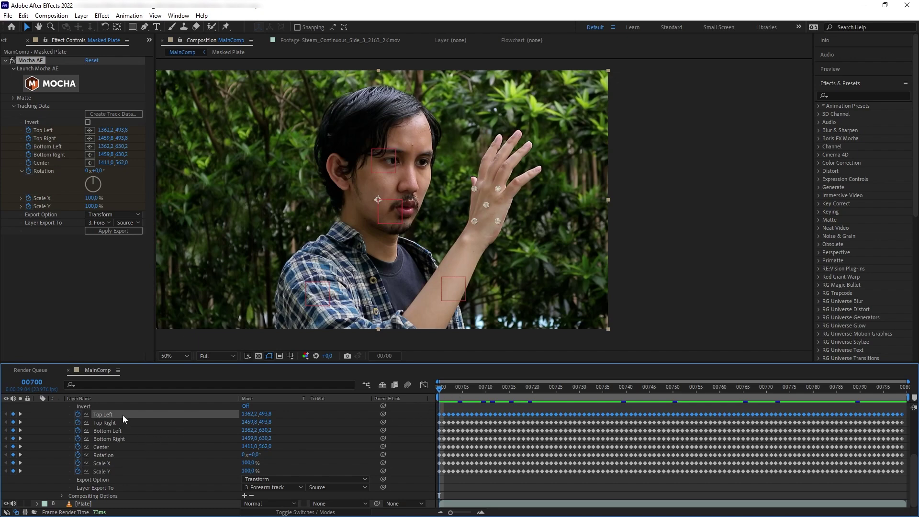
# Paste the Top Left tracking keyframes into the Position property of the TopLeft Hand track null
pyautogui.scroll(5, 125, 419)
pyautogui.click(109, 408)
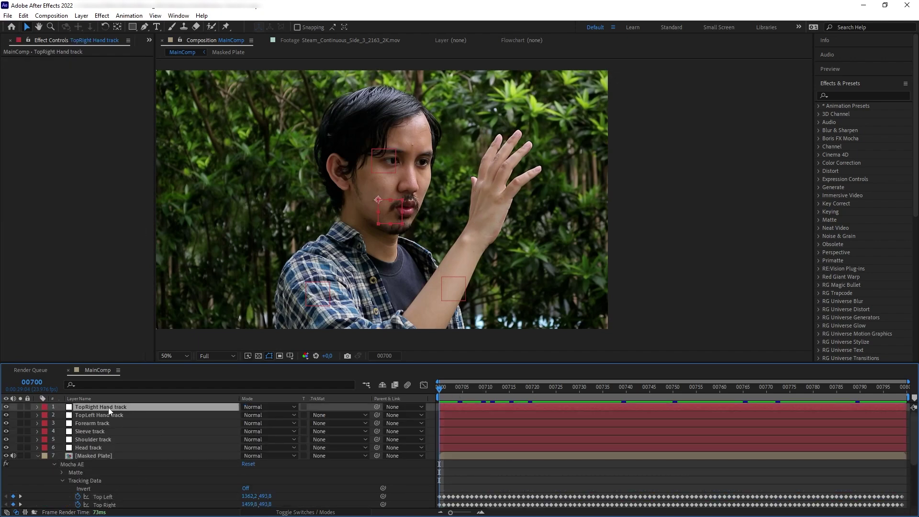
pyautogui.click(113, 414)
pyautogui.press('p')
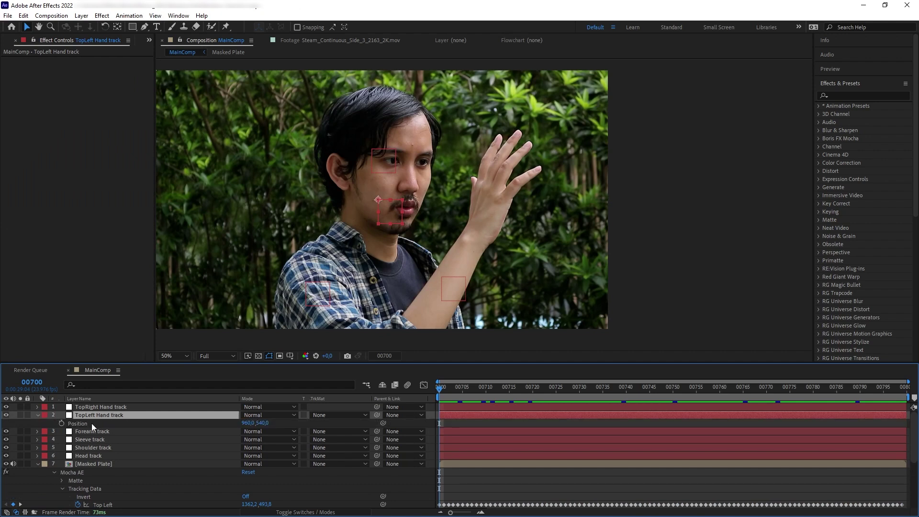
pyautogui.click(80, 426)
pyautogui.hotkey('ctrl', 'v')
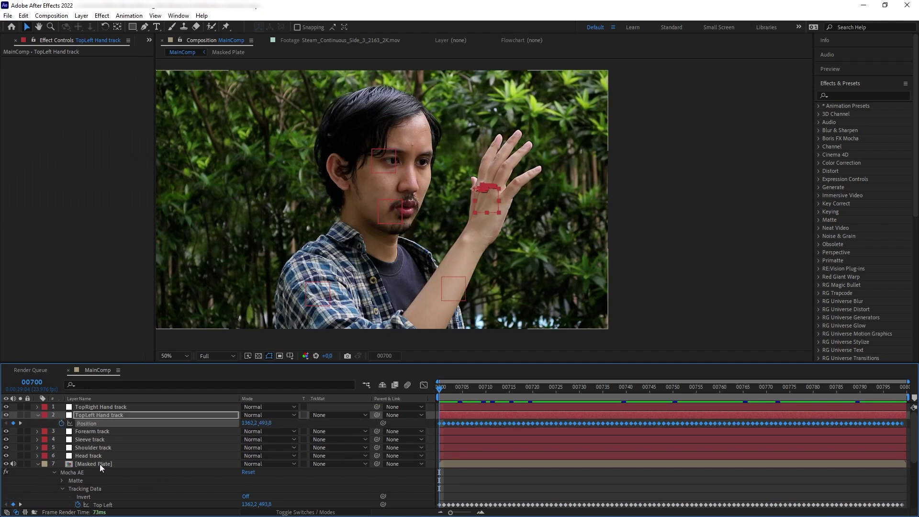
# Copy the Masked Plate's Top Right tracking keyframes and paste them into the TopRight Hand track null's Position
pyautogui.click(100, 464)
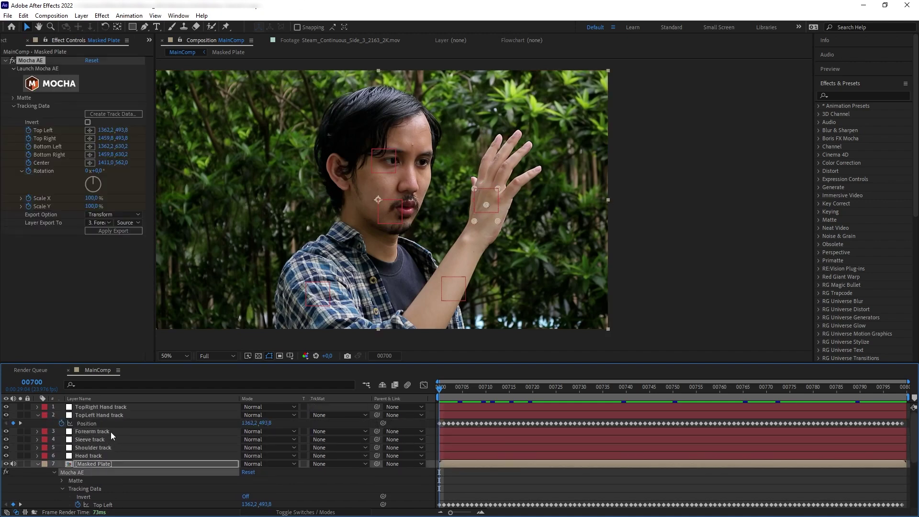
pyautogui.click(102, 408)
pyautogui.hotkey('ctrl', 'v')
pyautogui.click(88, 416)
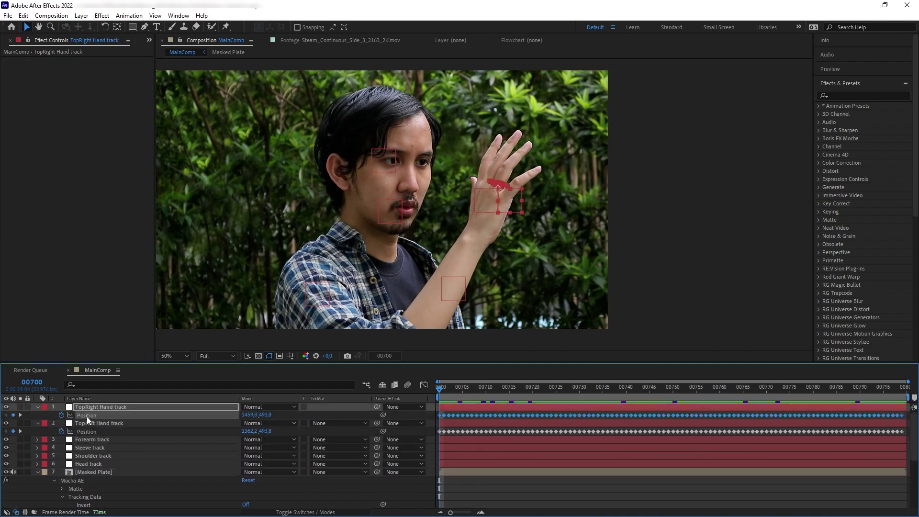
# Select both hand nulls and scrub the timeline to check how they follow the hand
pyautogui.scroll(1, 541, 207)
pyautogui.moveTo(540, 206); pyautogui.dragTo(488, 239)
pyautogui.click(98, 423)
pyautogui.keyDown('ctrl'); pyautogui.click(115, 407); pyautogui.keyUp('ctrl')
pyautogui.moveTo(443, 389); pyautogui.dragTo(60, 461)
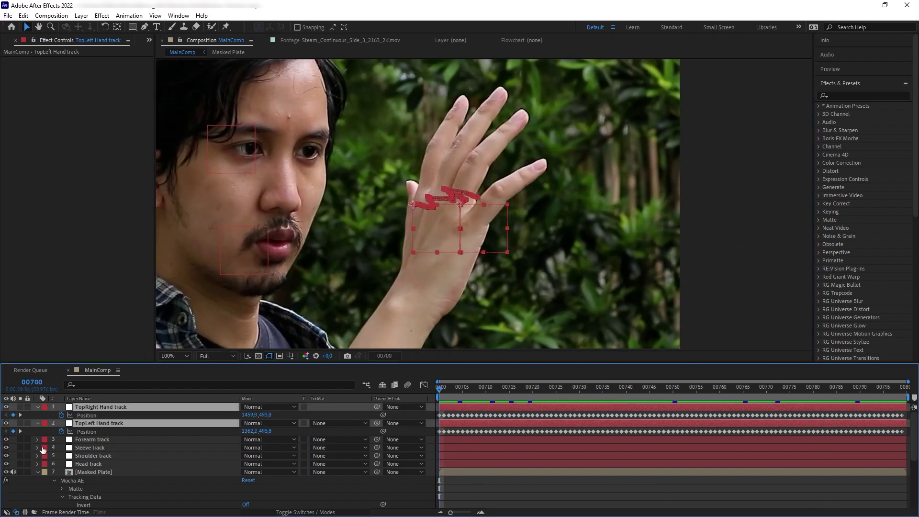
# Collapse the expanded properties of the hand nulls and the Masked Plate layer
pyautogui.click(38, 424)
pyautogui.click(42, 456)
pyautogui.click(136, 478)
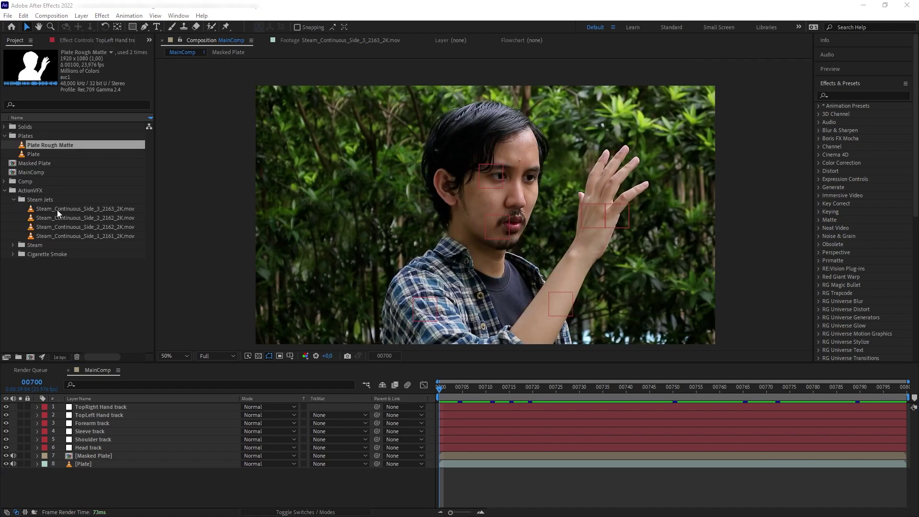
# Add Steam_Continuous_Side_3_2163_2K.mov to the composition, shift it earlier in time, and position its jet across the hand and face
pyautogui.click(59, 210)
pyautogui.moveTo(59, 211); pyautogui.dragTo(509, 205)
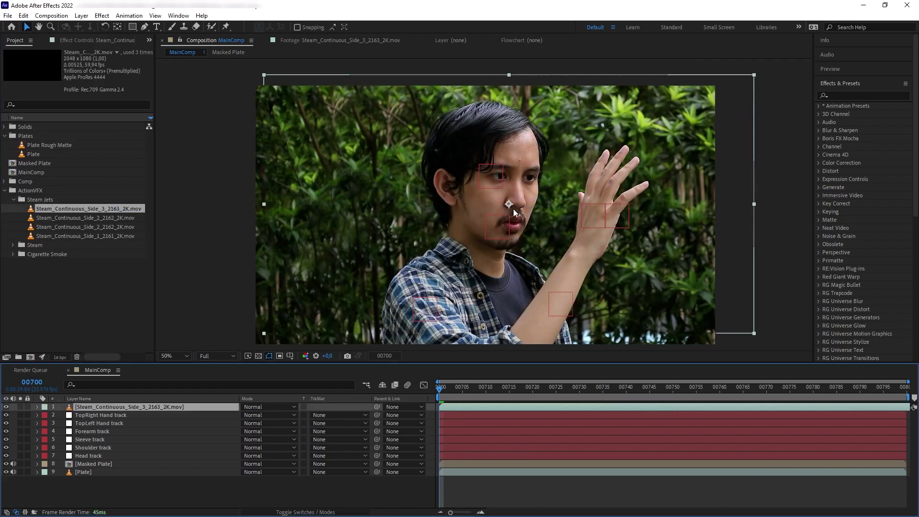
pyautogui.moveTo(666, 407); pyautogui.dragTo(460, 408)
pyautogui.moveTo(658, 203); pyautogui.dragTo(587, 207)
pyautogui.scroll(1, 663, 248)
pyautogui.scroll(-1, 663, 248)
# Draw a curved Pen mask from the middle of the hand around the jet's source on the steam layer and set it to Subtract
pyautogui.click(143, 26)
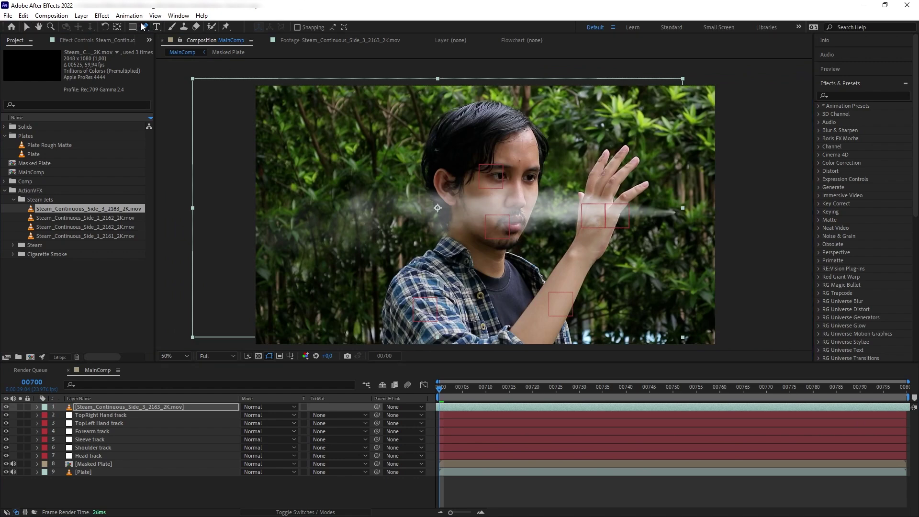
pyautogui.moveTo(605, 167); pyautogui.dragTo(607, 197)
pyautogui.moveTo(594, 228); pyautogui.dragTo(580, 245)
pyautogui.moveTo(738, 202); pyautogui.dragTo(735, 176)
pyautogui.moveTo(708, 140); pyautogui.dragTo(668, 123)
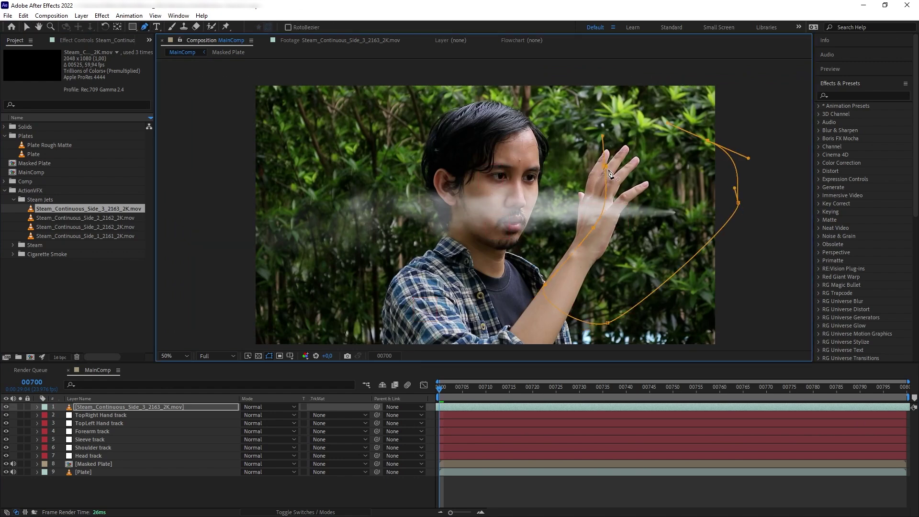
pyautogui.click(605, 167)
pyautogui.press('f')
pyautogui.click(268, 415)
pyautogui.click(269, 447)
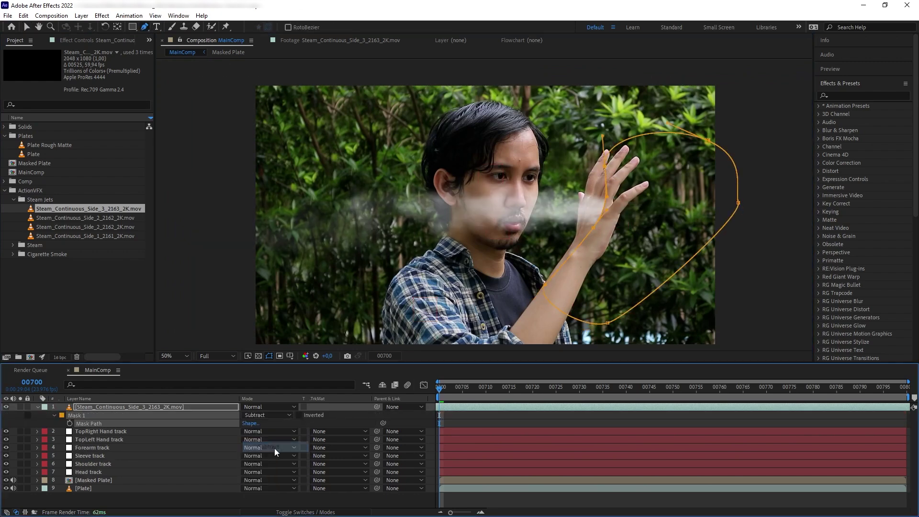
pyautogui.press('F2')
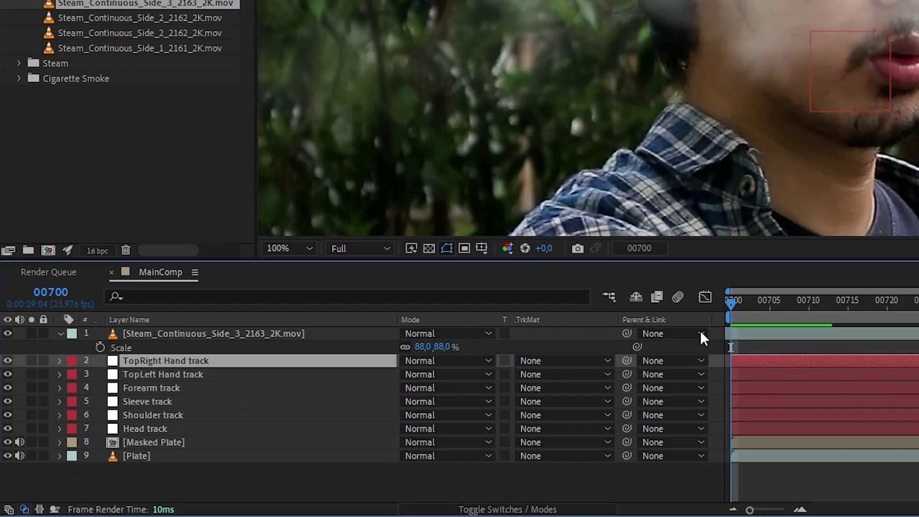
# Parent the steam layer to the TopRight Hand track null and scrub through the result
pyautogui.moveTo(626, 332); pyautogui.dragTo(268, 364)
pyautogui.click(269, 334)
pyautogui.moveTo(479, 387); pyautogui.dragTo(323, 400)
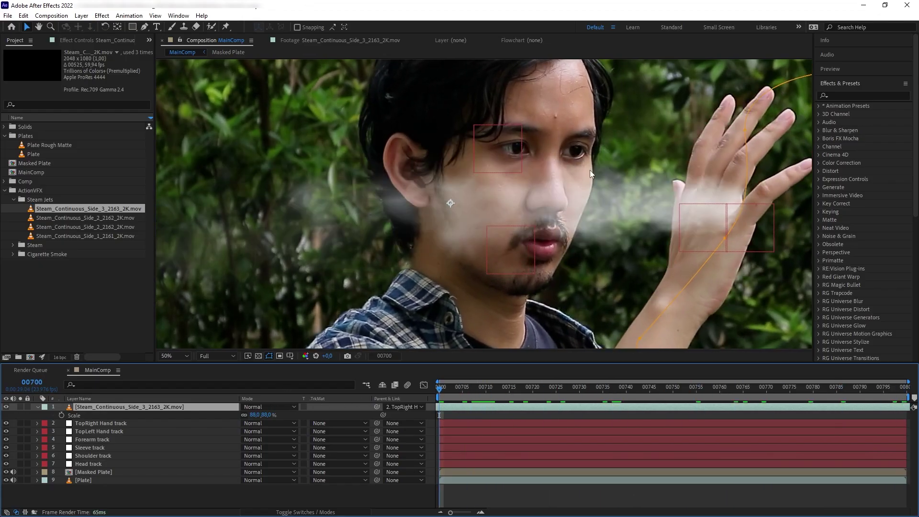
# Apply the Fractal Noise effect to the steam layer and set its Contrast to 215
pyautogui.scroll(-1, 590, 171)
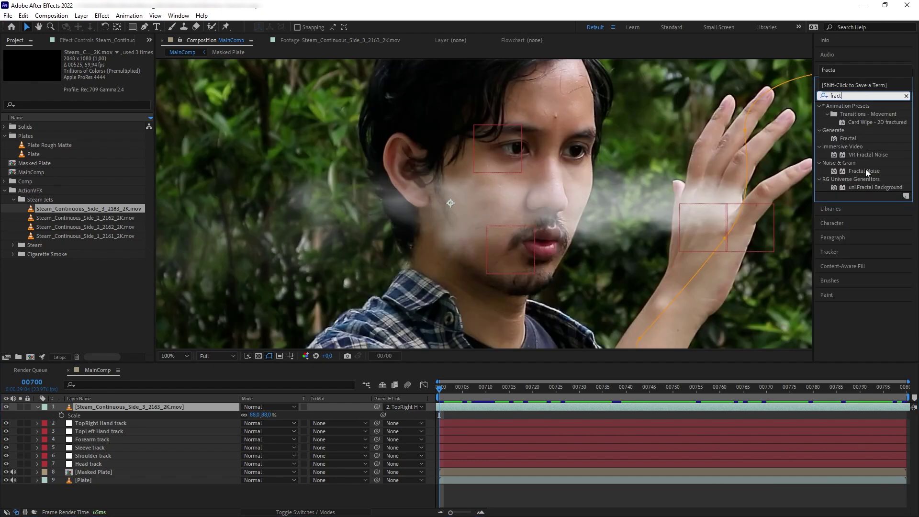
pyautogui.doubleClick(865, 171)
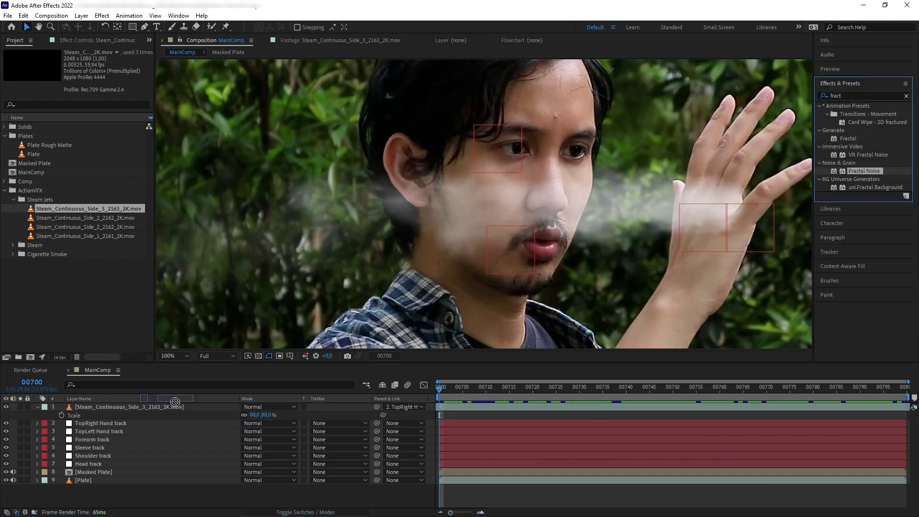
pyautogui.moveTo(91, 91); pyautogui.dragTo(118, 86)
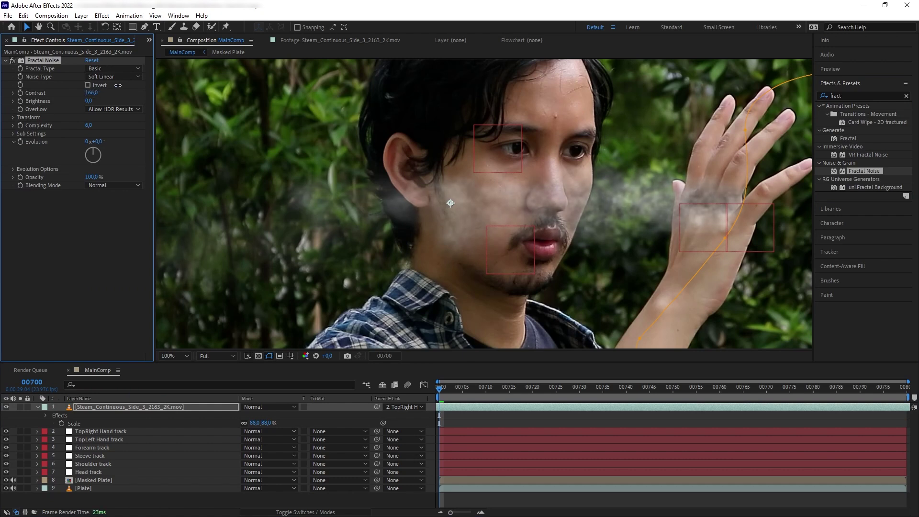
# Set the Fractal Noise Scale to 255 and its Offset Turbulence to 794, 540
pyautogui.click(13, 117)
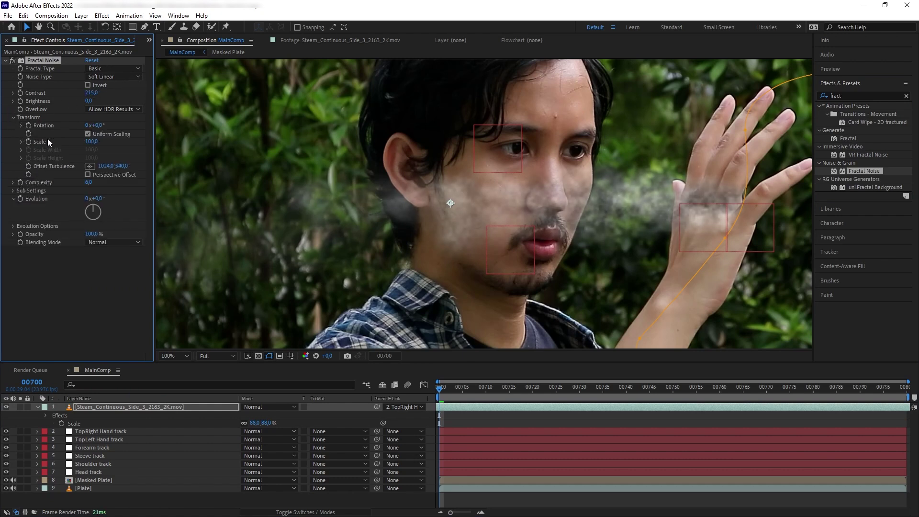
pyautogui.moveTo(92, 141); pyautogui.dragTo(170, 135)
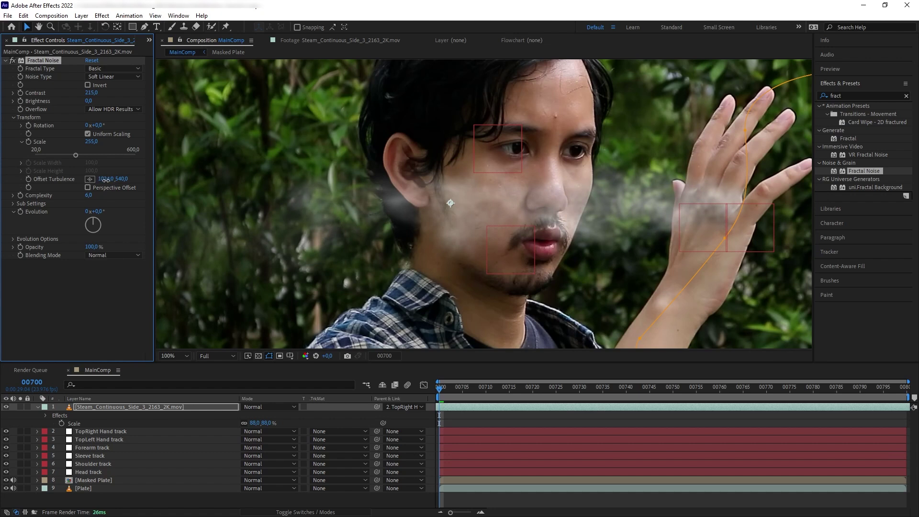
pyautogui.moveTo(105, 180); pyautogui.dragTo(2, 185)
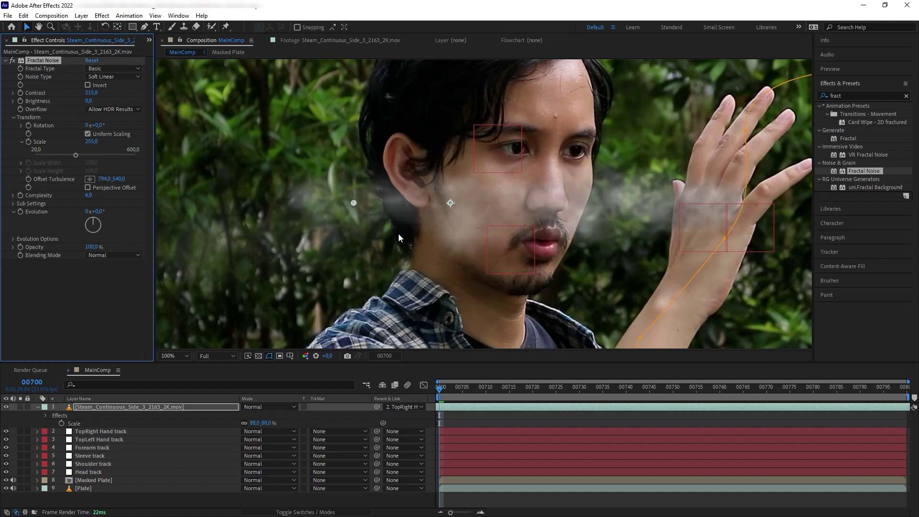
# Undo the last Offset Turbulence change and give that property the expression X= -time*1200; Y= effect("Fractal Noise")("Offset Turbulence")[1]; [X,Y]
pyautogui.hotkey('ctrl', 'z')
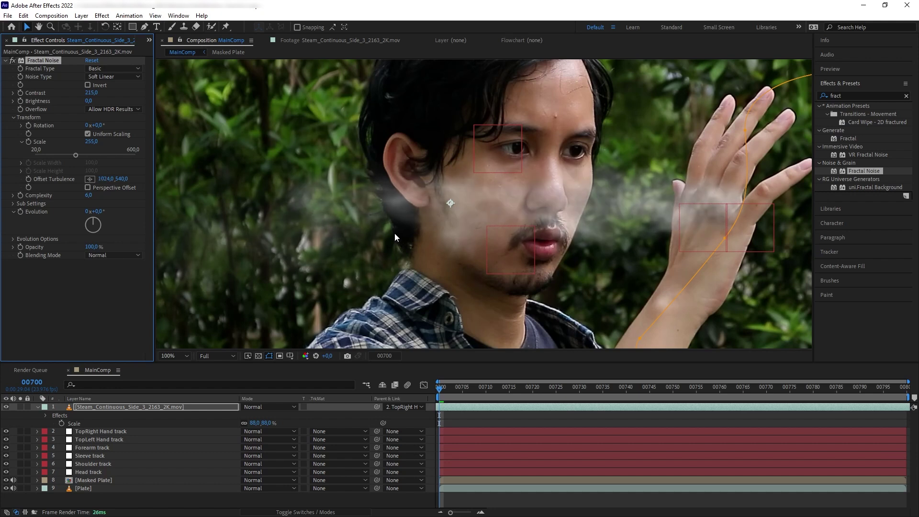
pyautogui.keyDown('alt'); pyautogui.click(27, 180); pyautogui.keyUp('alt')
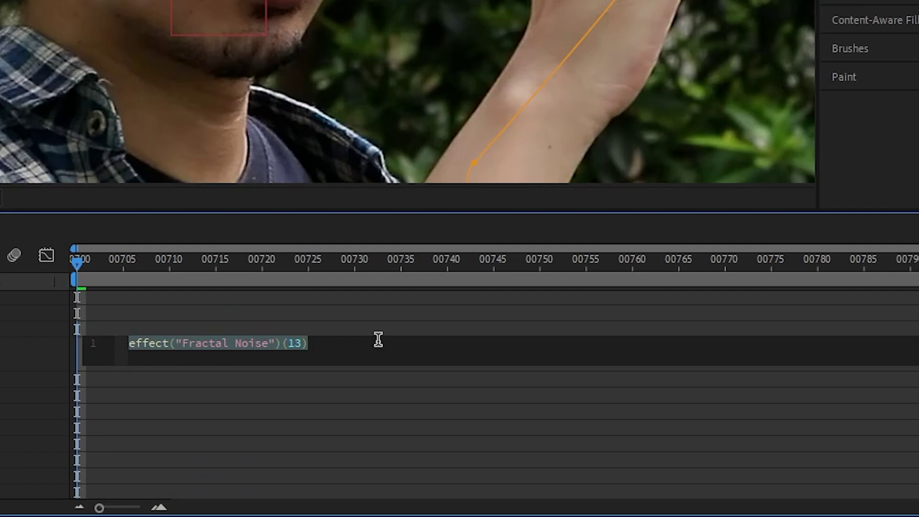
pyautogui.write('x=')
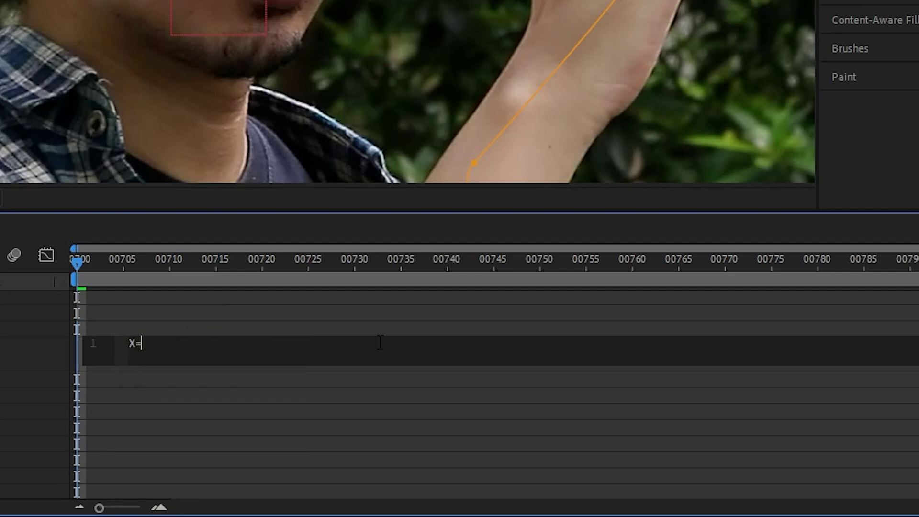
pyautogui.write(' -time')
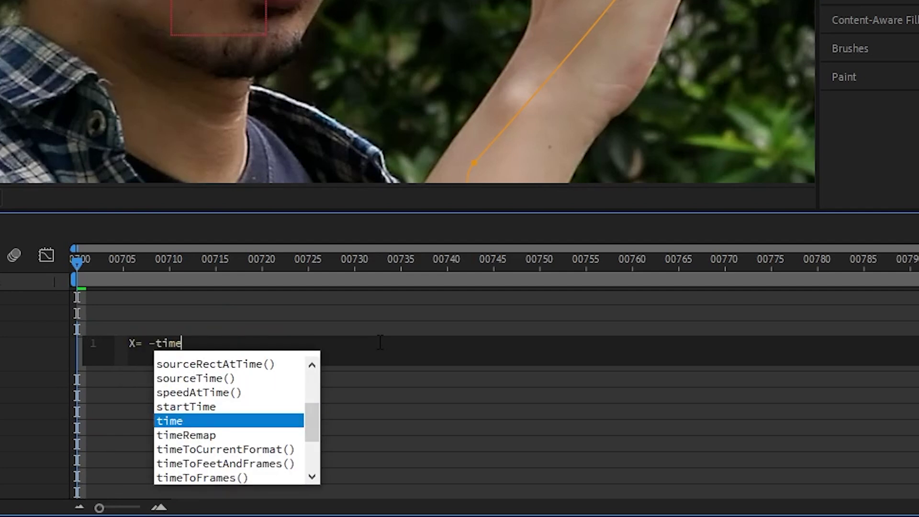
pyautogui.write('*1200')
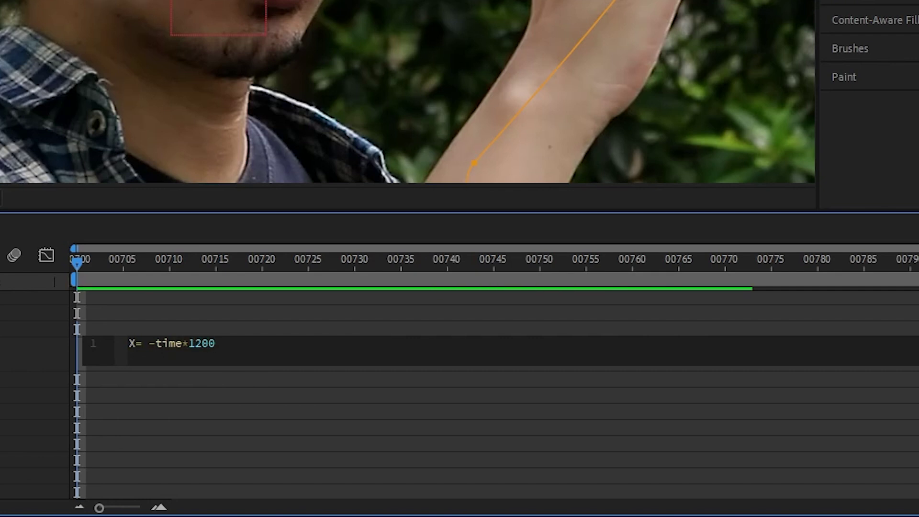
pyautogui.write(';Y =')
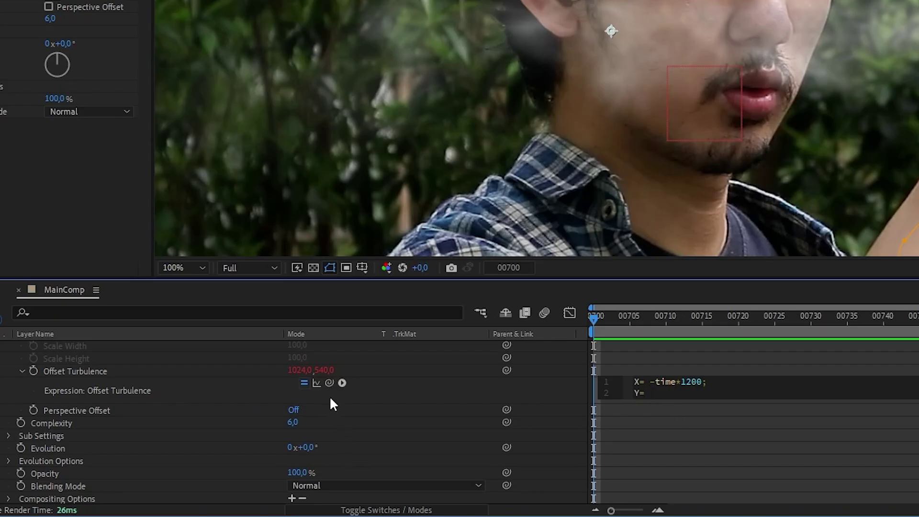
pyautogui.moveTo(329, 382); pyautogui.dragTo(319, 369)
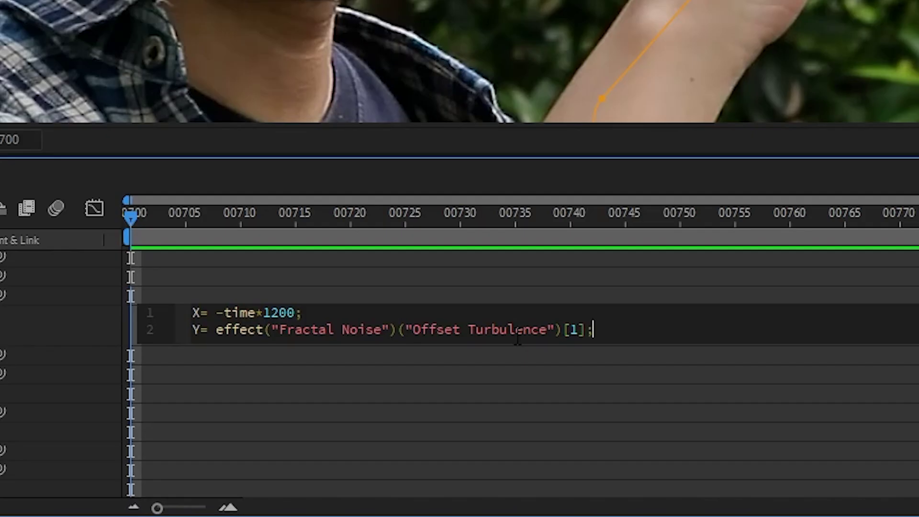
pyautogui.press('Return')
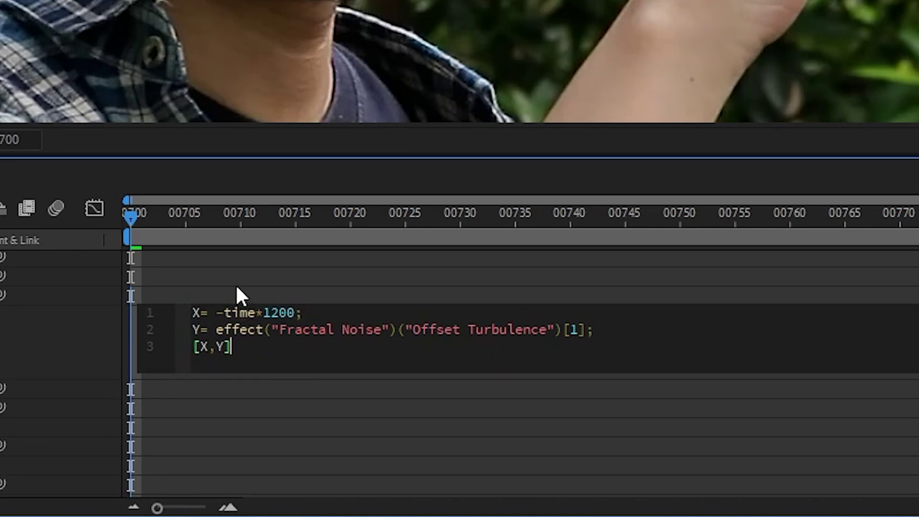
pyautogui.click(237, 288)
# Scrub through the timeline to check the drifting noise, then collapse the steam layer's properties
pyautogui.moveTo(131, 217); pyautogui.dragTo(133, 330)
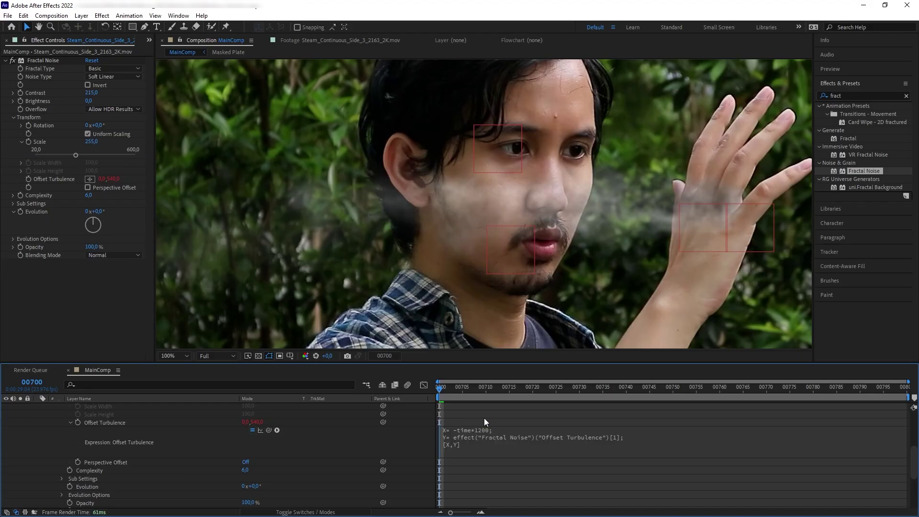
pyautogui.moveTo(453, 387); pyautogui.dragTo(439, 431)
pyautogui.scroll(5, 576, 436)
pyautogui.click(36, 407)
# Set the Steam_Continuous_Side_3_2163_2K.mov layer's Opacity to 60%
pyautogui.click(164, 406)
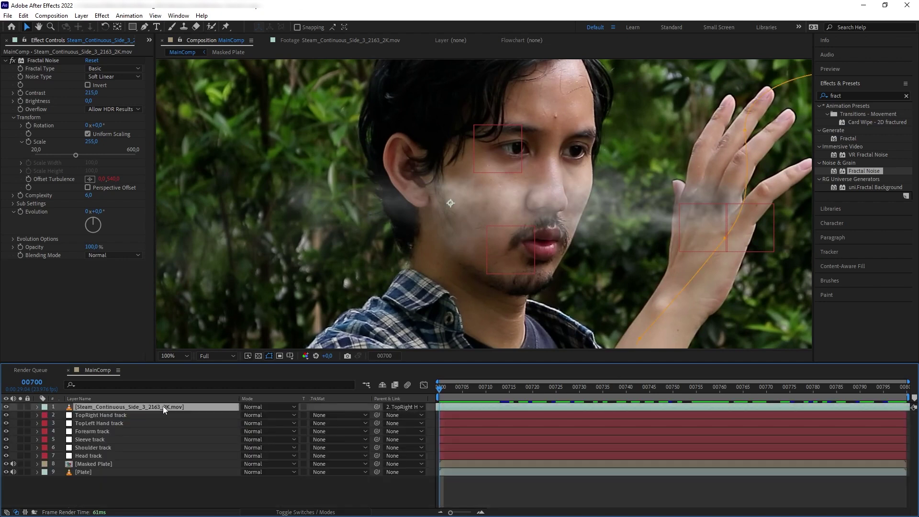
pyautogui.press(',')
pyautogui.press('t')
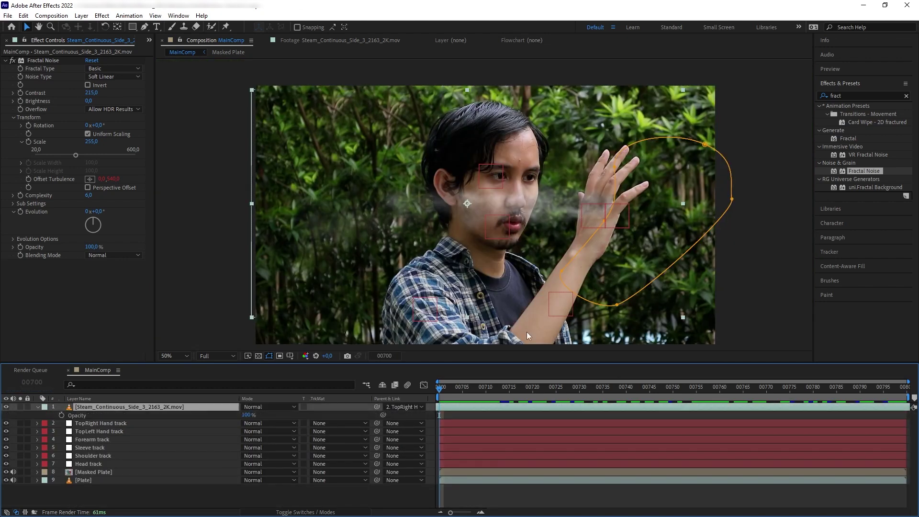
pyautogui.write('60')
pyautogui.press('Return')
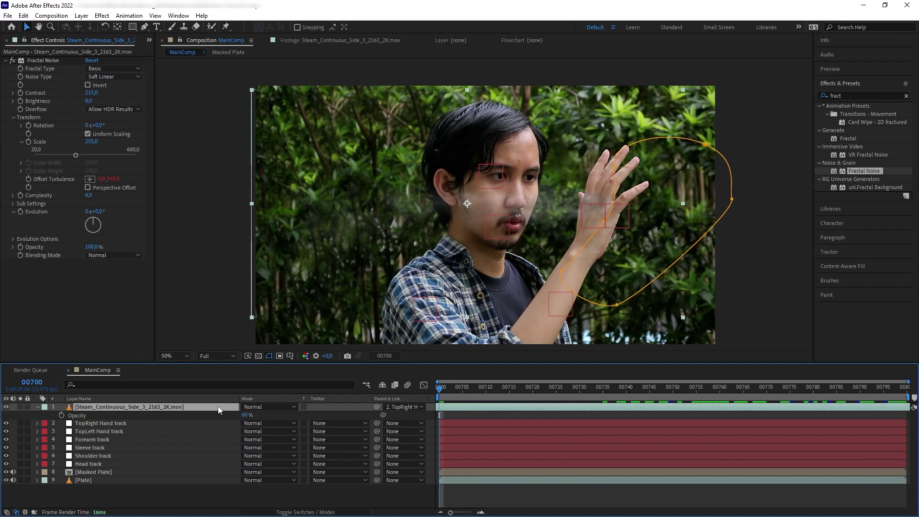
# Duplicate the steam jet layer twice and place the copies progressively lower along the hand
pyautogui.press('.')
pyautogui.click(126, 423)
pyautogui.click(120, 408)
pyautogui.hotkey('ctrl', 'd')
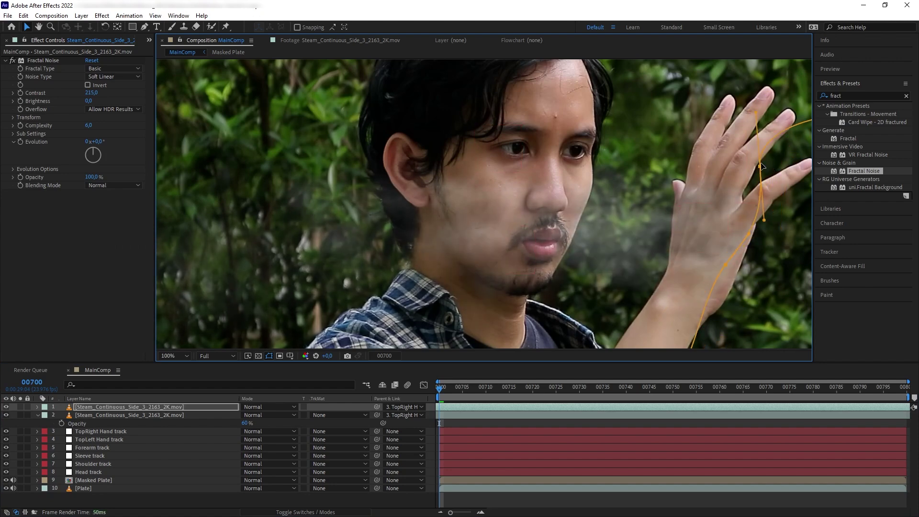
pyautogui.press(',')
pyautogui.hotkey('ctrl', 'd')
pyautogui.moveTo(591, 245); pyautogui.dragTo(569, 242)
pyautogui.moveTo(613, 194); pyautogui.dragTo(599, 187)
# Parent the added steam jet copies to the TopLeft Hand and Forearm track nulls and preview the result
pyautogui.click(402, 407)
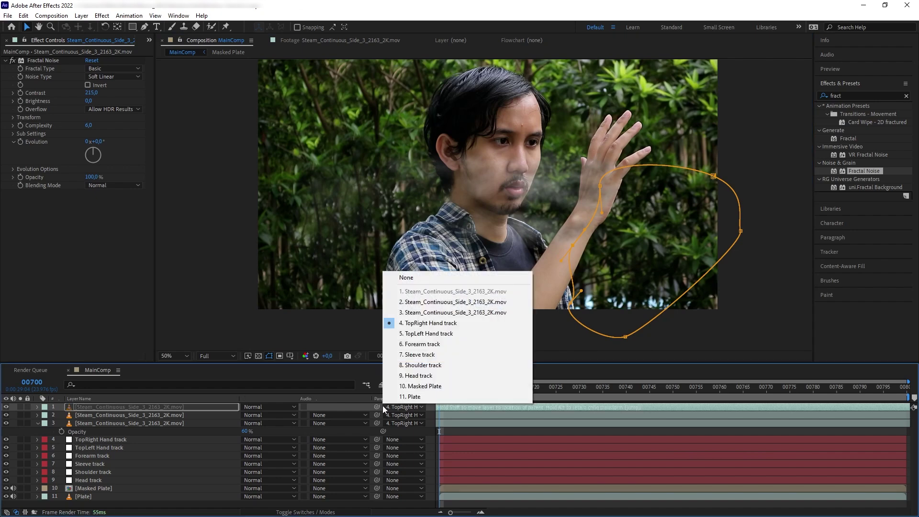
pyautogui.click(434, 345)
pyautogui.press('space')
pyautogui.press('space')
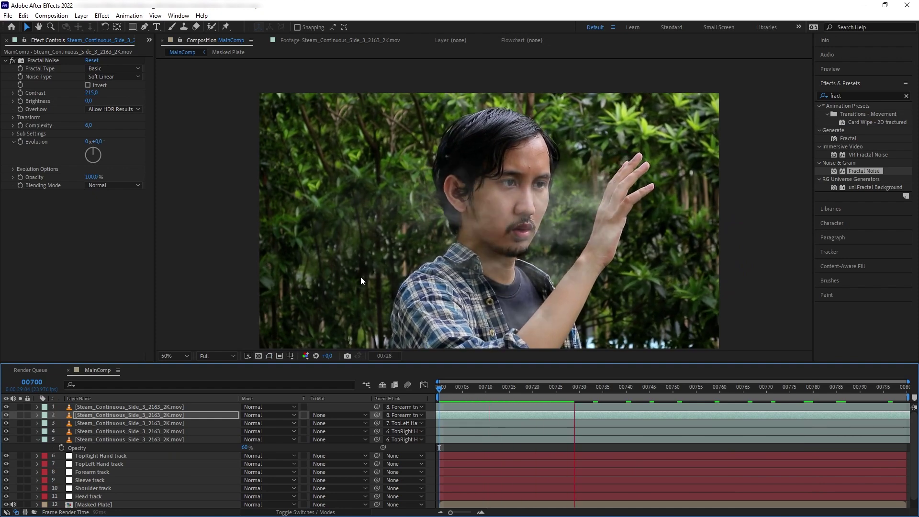
pyautogui.press('space')
pyautogui.click(473, 417)
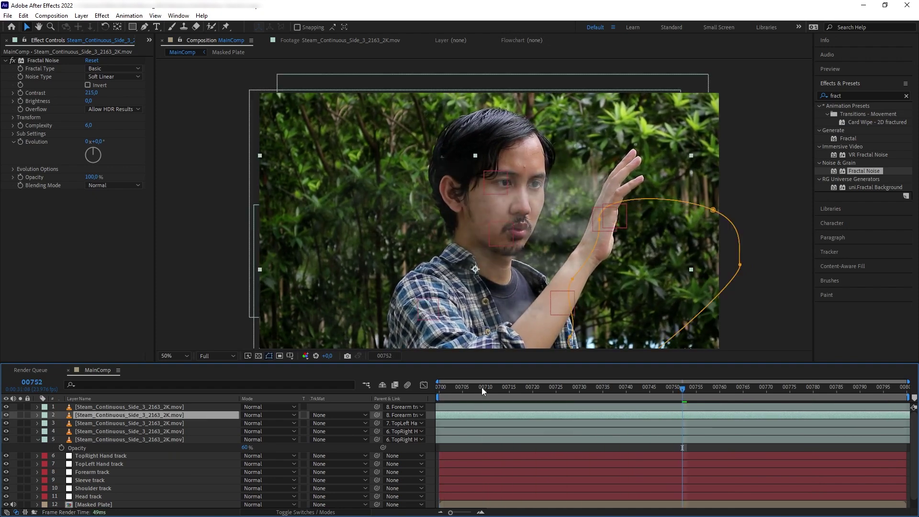
pyautogui.moveTo(482, 387); pyautogui.dragTo(431, 378)
pyautogui.press('space')
# Add Medium_Steam_1_4245_2K.mov as the top layer in front of the hand and slide its clip earlier in time
pyautogui.hotkey('ctrl', '0')
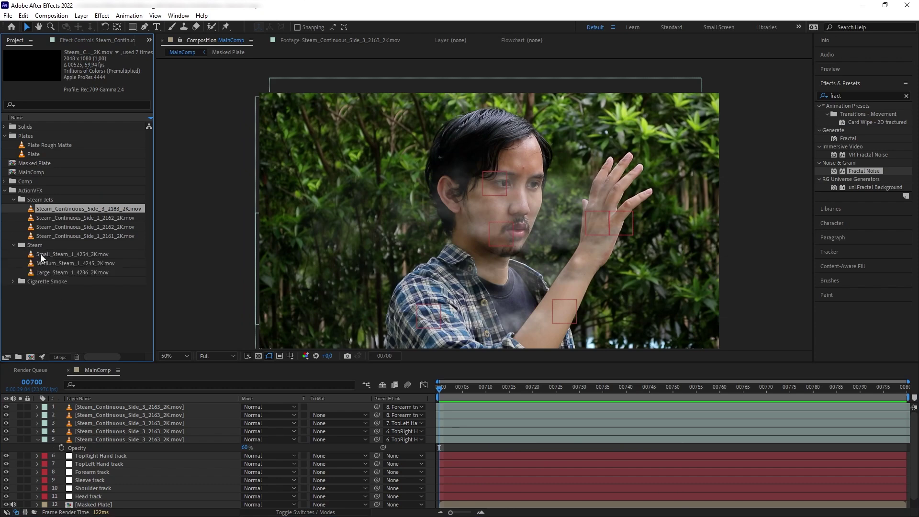
pyautogui.click(46, 263)
pyautogui.moveTo(46, 263); pyautogui.dragTo(546, 222)
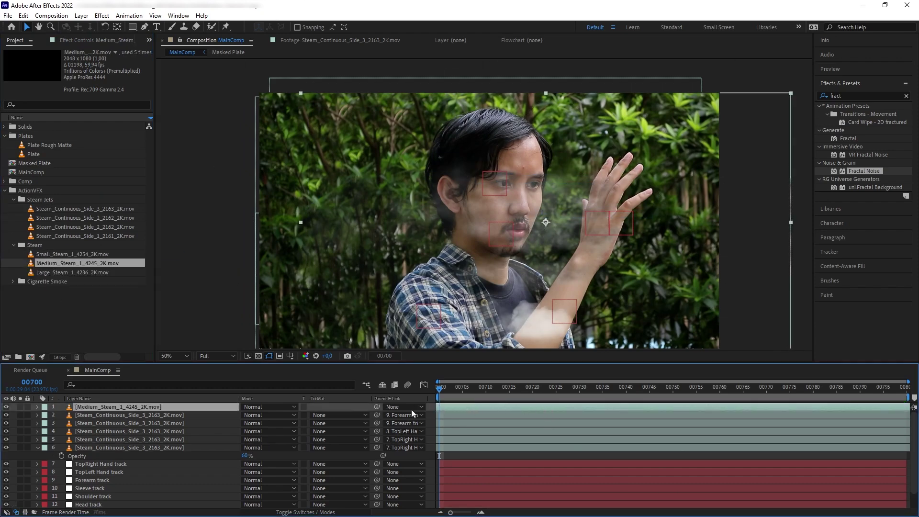
pyautogui.moveTo(233, 409); pyautogui.dragTo(39, 416)
pyautogui.moveTo(462, 409); pyautogui.dragTo(378, 407)
# Draw an elliptical mask around the medium steam between face and forearm and set its Mask Feather to 114 pixels
pyautogui.moveTo(452, 114)
pyautogui.mouseDown()
pyautogui.moveTo(476, 93)
pyautogui.moveTo(699, 305)
pyautogui.mouseUp()
pyautogui.click(133, 26)
pyautogui.click(158, 49)
pyautogui.press('v')
pyautogui.press('f')
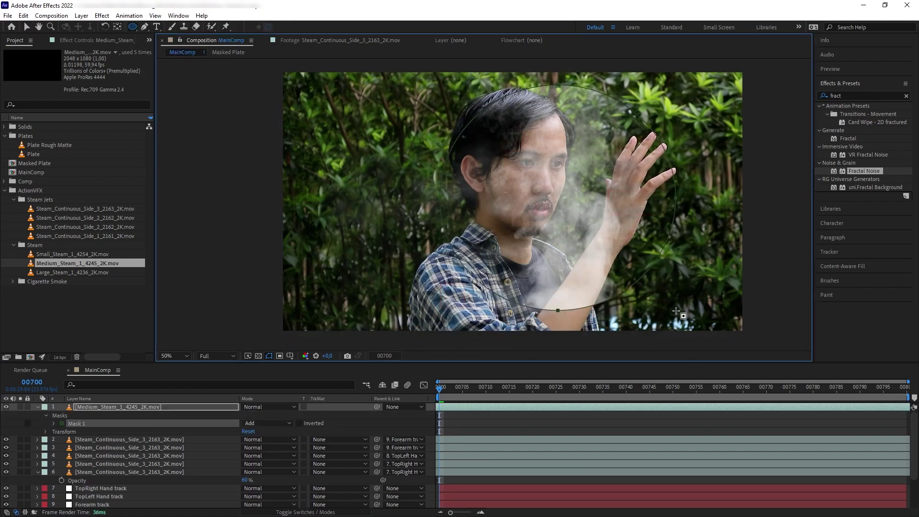
pyautogui.moveTo(259, 423); pyautogui.dragTo(319, 426)
# Rotate the medium steam layer to -77° and position it so the steam rises from the palm toward the face
pyautogui.click(156, 407)
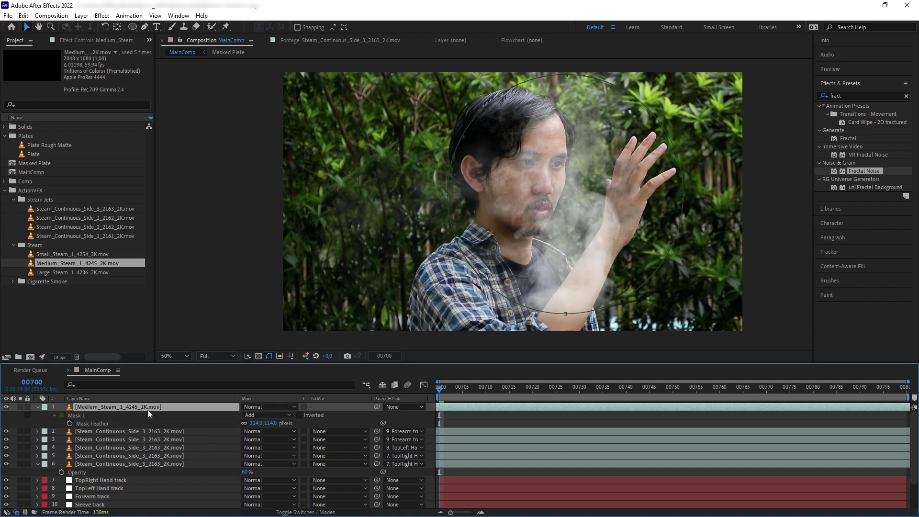
pyautogui.press('r')
pyautogui.moveTo(256, 415); pyautogui.dragTo(347, 316)
pyautogui.moveTo(616, 205); pyautogui.dragTo(625, 198)
pyautogui.moveTo(456, 169); pyautogui.dragTo(483, 178)
pyautogui.moveTo(608, 197); pyautogui.dragTo(596, 187)
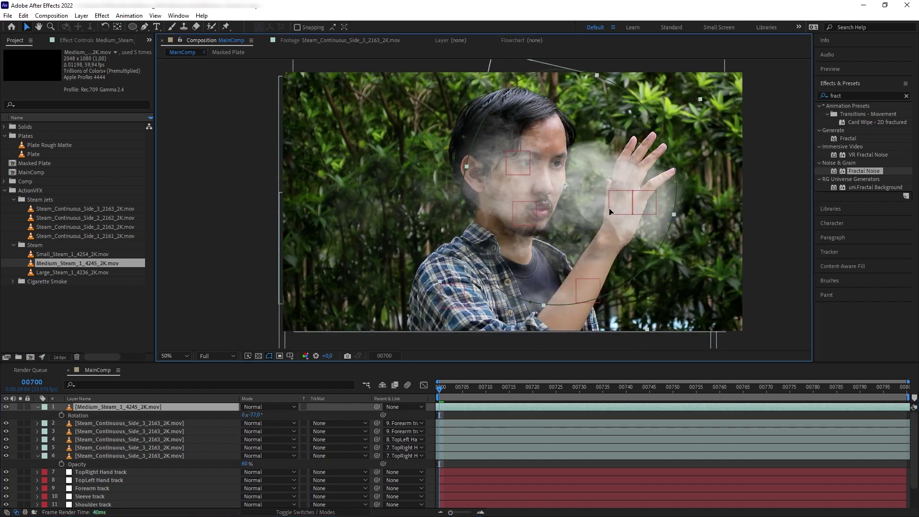
pyautogui.moveTo(677, 214); pyautogui.dragTo(632, 206)
# Parent the medium steam layer to the TopLeft Hand track null and preview the motion
pyautogui.click(407, 407)
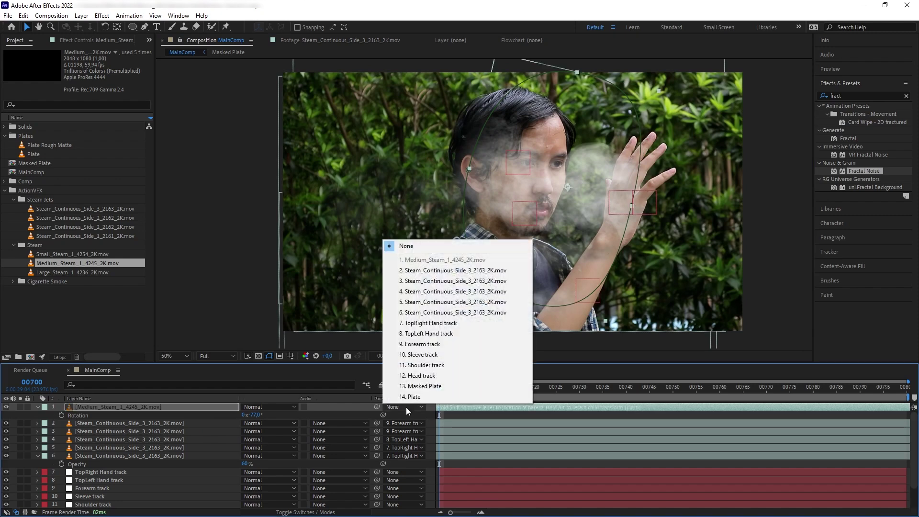
pyautogui.click(421, 334)
pyautogui.click(491, 389)
pyautogui.moveTo(519, 389); pyautogui.dragTo(323, 405)
pyautogui.press('space')
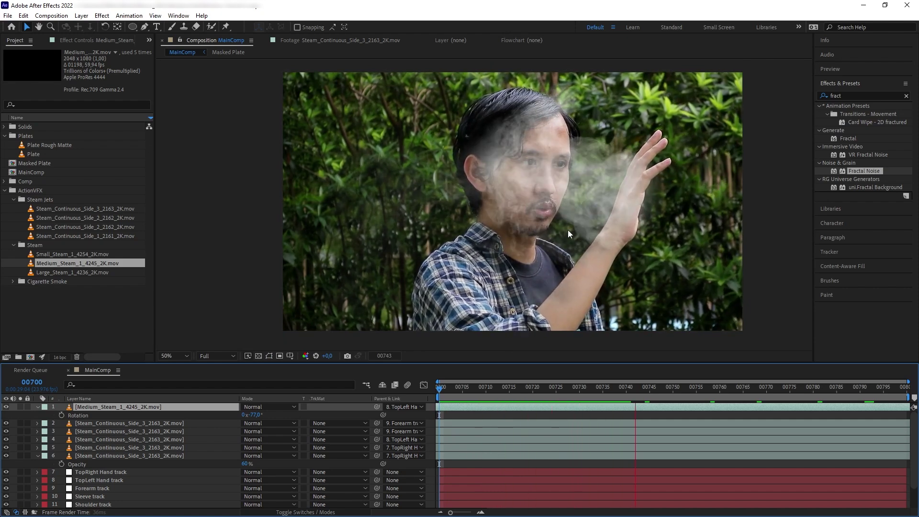
pyautogui.press('space')
# Time-stretch the medium steam layer with a stretch factor of 40 and preview it
pyautogui.rightClick(180, 412)
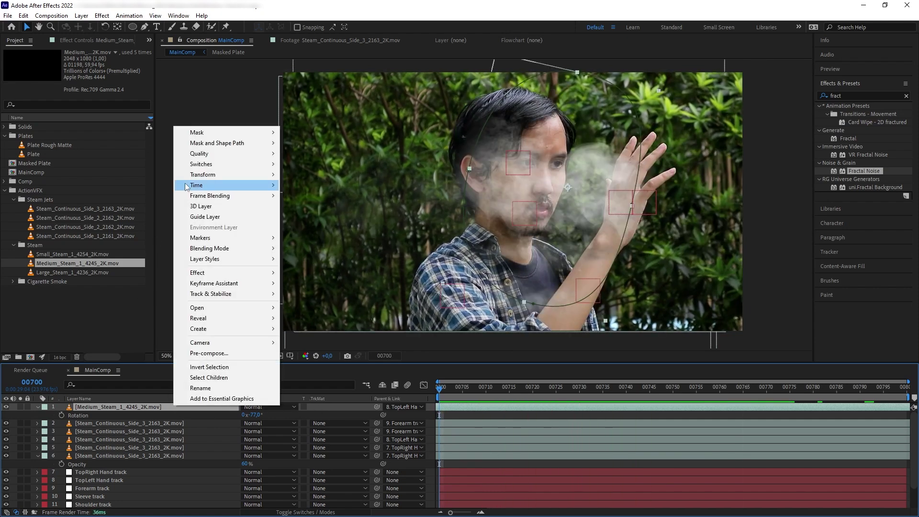
pyautogui.moveTo(247, 189)
pyautogui.click(312, 206)
pyautogui.write('40')
pyautogui.press('Return')
pyautogui.press('space')
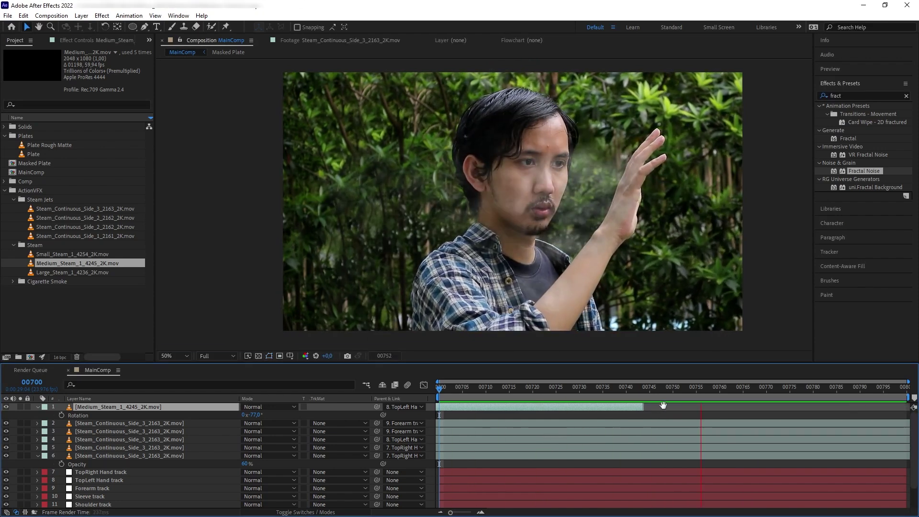
# Keyframe the medium steam layer's Opacity to fade down to 0% just before the clip ends
pyautogui.click(623, 393)
pyautogui.moveTo(622, 393)
pyautogui.mouseDown()
pyautogui.moveTo(650, 393)
pyautogui.moveTo(631, 387)
pyautogui.moveTo(644, 388)
pyautogui.moveTo(663, 407)
pyautogui.moveTo(630, 397)
pyautogui.moveTo(614, 413)
pyautogui.moveTo(603, 392)
pyautogui.moveTo(650, 390)
pyautogui.moveTo(641, 391)
pyautogui.mouseUp()
pyautogui.hotkey('alt', 'shift', 't')
pyautogui.moveTo(248, 416); pyautogui.dragTo(211, 416)
pyautogui.moveTo(640, 389); pyautogui.dragTo(729, 389)
# Duplicate the medium steam layer and slide the copy later so it continues past the first clip's end
pyautogui.click(535, 409)
pyautogui.hotkey('ctrl', 'd')
pyautogui.moveTo(493, 411); pyautogui.dragTo(812, 397)
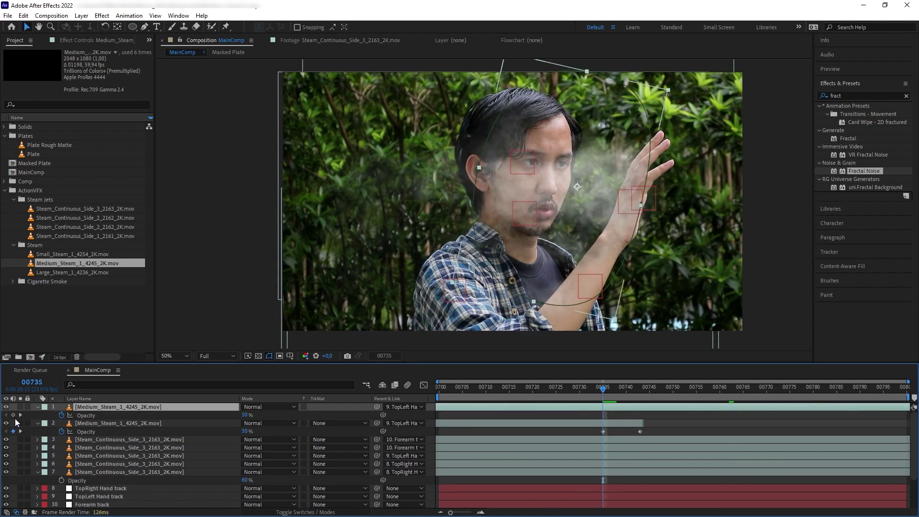
# Keyframe the copied medium steam layer's Opacity to fade in from 0% to 50%
pyautogui.click(13, 415)
pyautogui.moveTo(247, 415); pyautogui.dragTo(211, 415)
pyautogui.moveTo(535, 390); pyautogui.dragTo(240, 405)
pyautogui.click(246, 416)
pyautogui.write('50')
pyautogui.press('Return')
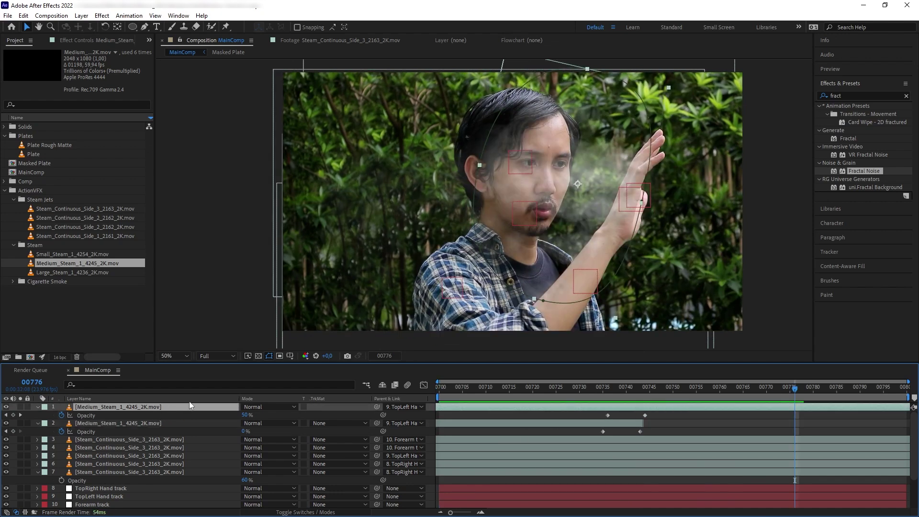
# Duplicate the medium steam layer over the forearm, parent the copy to the Forearm track null, and preview it
pyautogui.hotkey('ctrl', 'd')
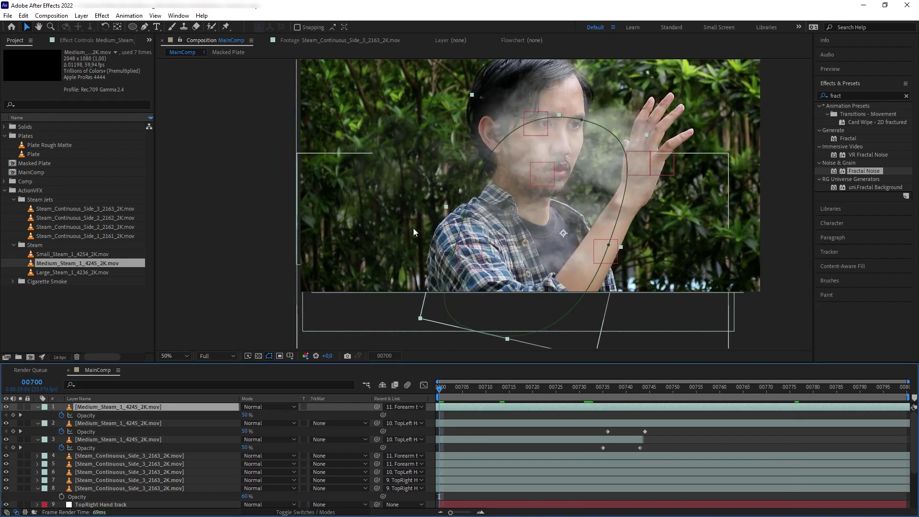
pyautogui.press('space')
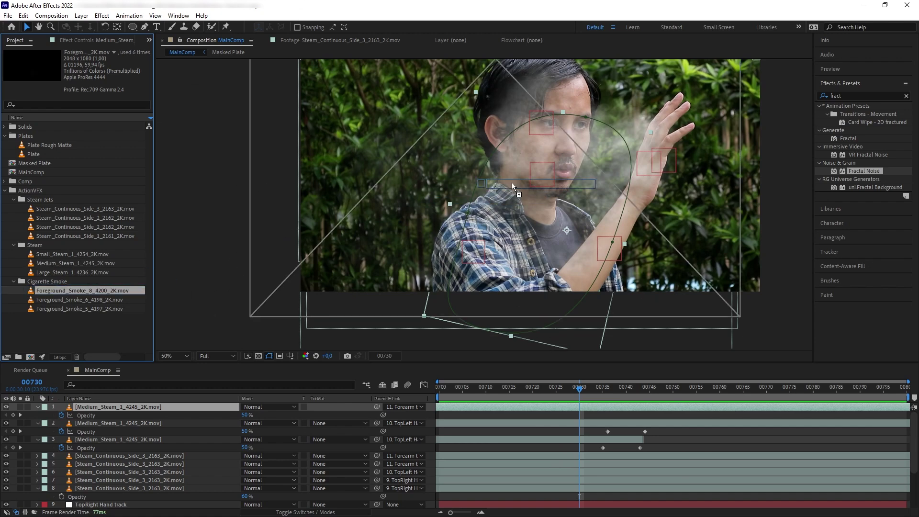
# Add Foreground_Smoke_8_4200_2K.mov as the top layer, solo it while sliding its clip earlier in time, then end the solo
pyautogui.moveTo(513, 182); pyautogui.dragTo(559, 172)
pyautogui.click(20, 407)
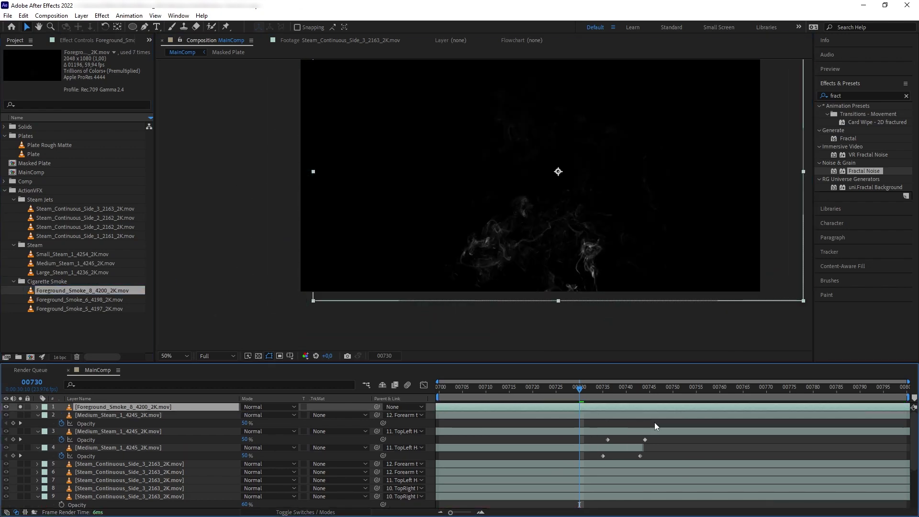
pyautogui.moveTo(673, 408); pyautogui.dragTo(164, 383)
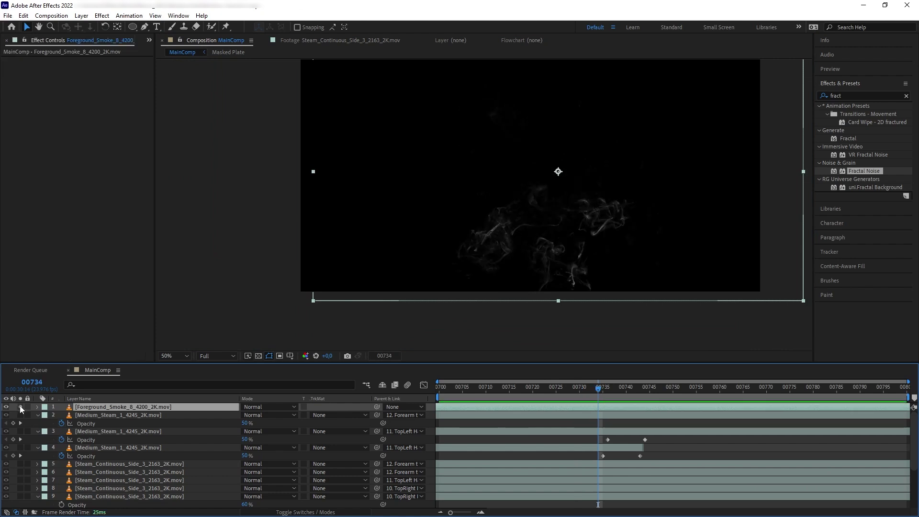
pyautogui.click(21, 407)
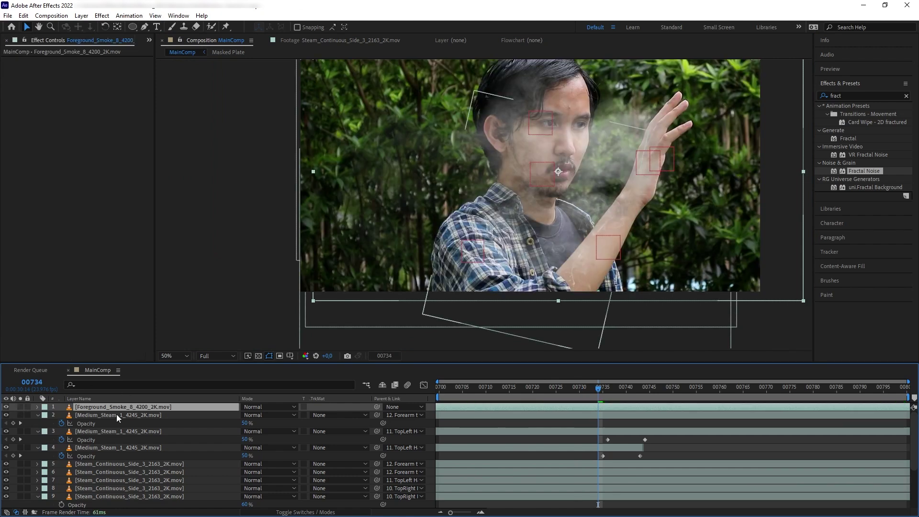
pyautogui.press('r')
pyautogui.moveTo(258, 414); pyautogui.dragTo(244, 413)
pyautogui.hotkey('ctrl', 'z')
# Draw an elliptical mask around the smoke on the foreground smoke layer and rotate the layer to -61°
pyautogui.press('q')
pyautogui.moveTo(393, 142)
pyautogui.mouseDown()
pyautogui.moveTo(600, 277)
pyautogui.moveTo(722, 292)
pyautogui.mouseUp()
pyautogui.press('r')
pyautogui.moveTo(254, 414); pyautogui.dragTo(225, 413)
# Time-stretch the foreground smoke layer with a stretch factor of 50 and slide the clip later in time
pyautogui.rightClick(485, 406)
pyautogui.moveTo(527, 185)
pyautogui.click(627, 208)
pyautogui.write('50')
pyautogui.press('Return')
pyautogui.moveTo(461, 407); pyautogui.dragTo(838, 398)
# Parent the foreground smoke layer to the Forearm track null and preview the composite
pyautogui.click(405, 406)
pyautogui.click(422, 344)
pyautogui.press('space')
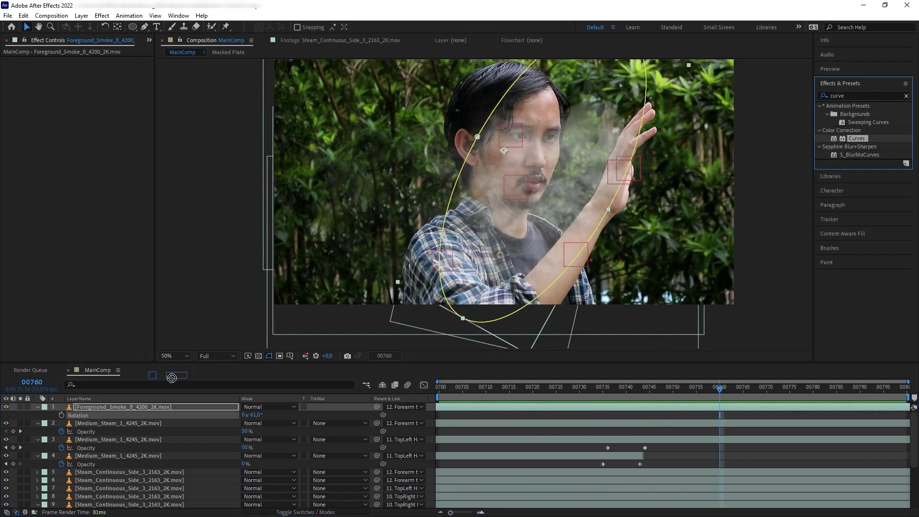
# Apply the Curves effect to the foreground smoke layer and raise the Alpha channel curve steeply to strengthen the smoke
pyautogui.moveTo(125, 407); pyautogui.dragTo(131, 411)
pyautogui.click(114, 69)
pyautogui.click(108, 121)
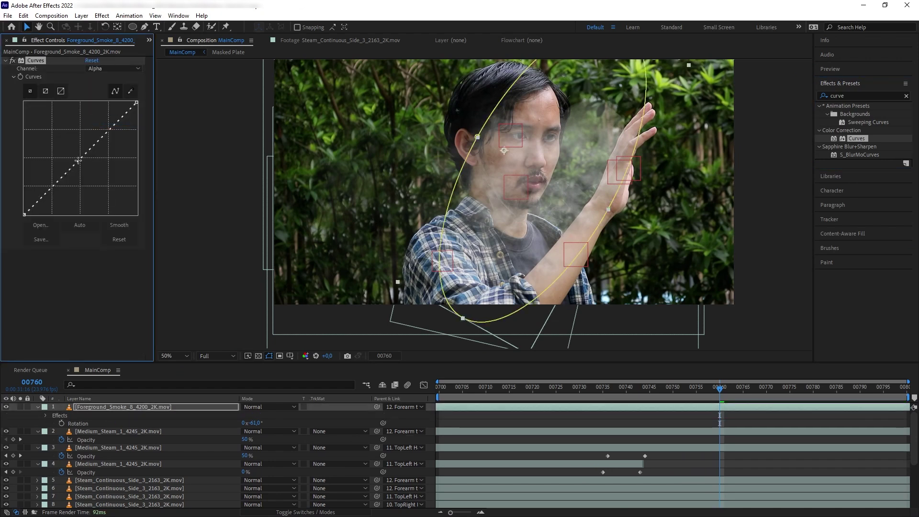
pyautogui.moveTo(62, 144); pyautogui.dragTo(50, 131)
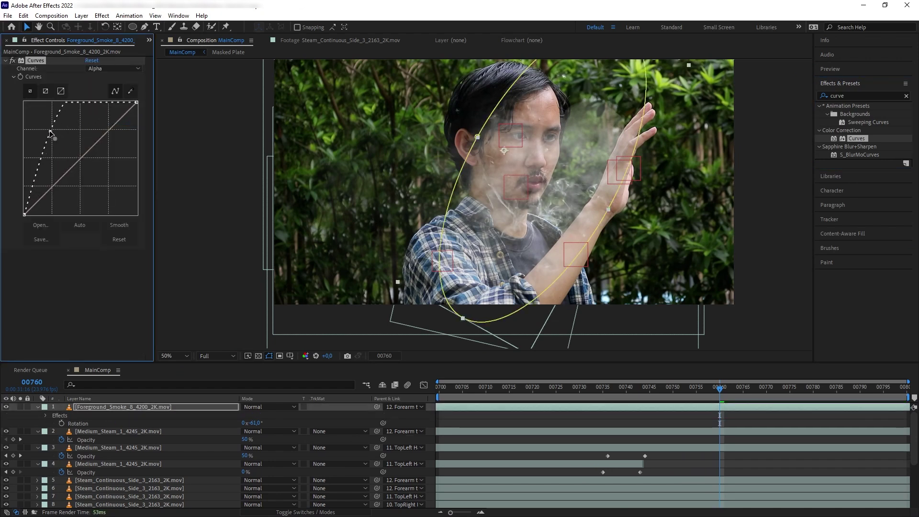
# Parent the duplicate foreground smoke layer to the TopRight Hand track null and preview the composite
pyautogui.press('Home')
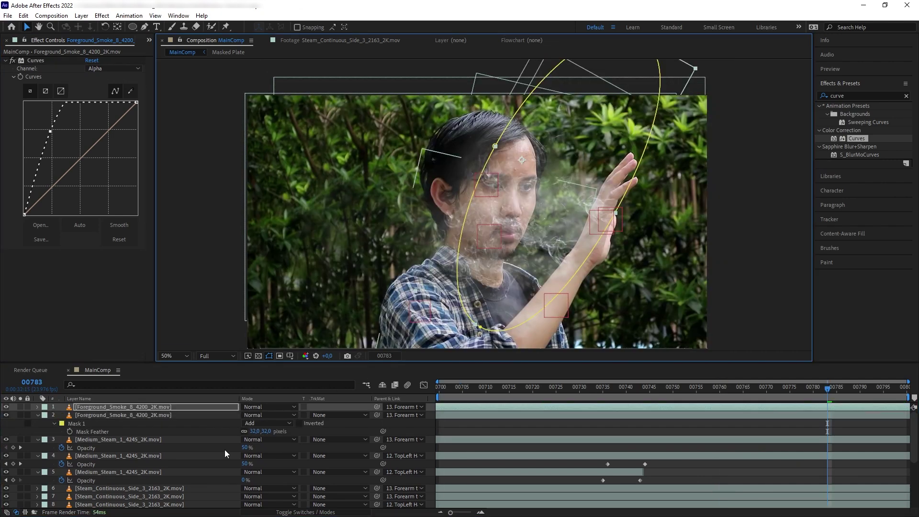
pyautogui.press('s')
pyautogui.click(603, 410)
pyautogui.click(583, 224)
pyautogui.click(405, 407)
pyautogui.click(486, 323)
pyautogui.press('Home')
pyautogui.press('space')
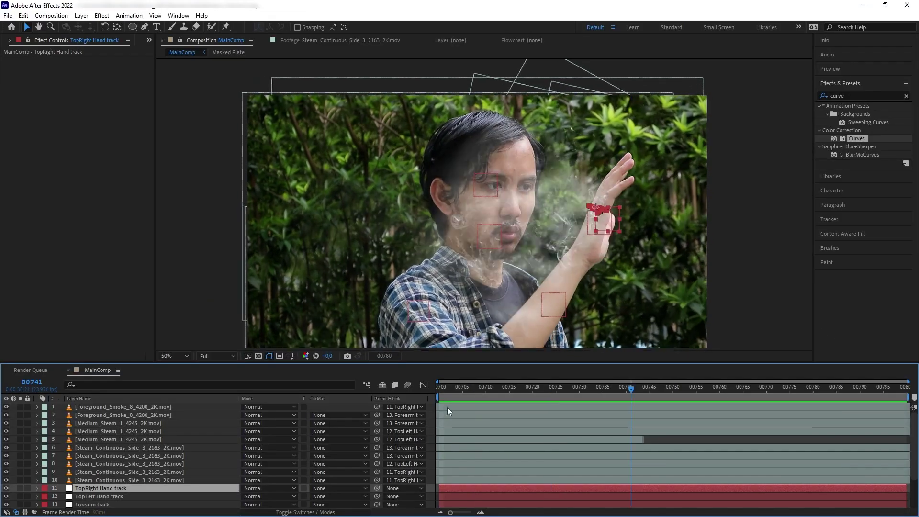
pyautogui.press('space')
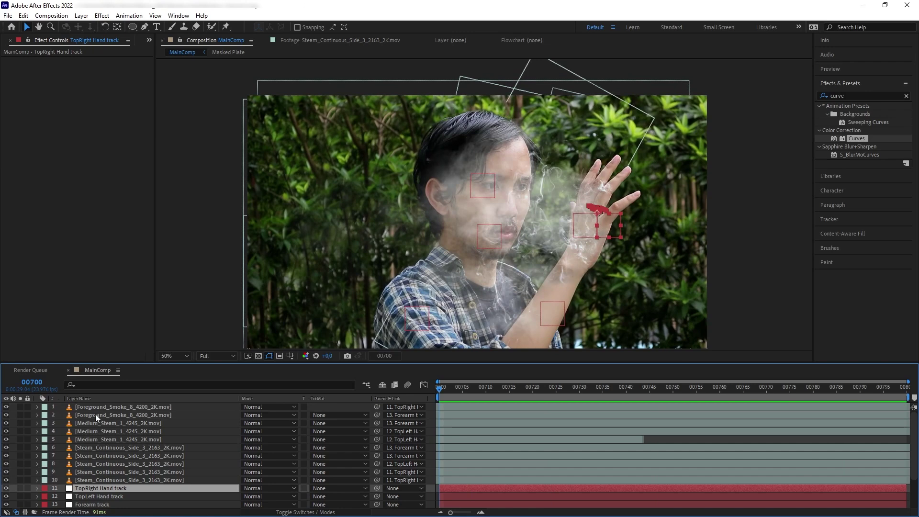
# Precompose all hand smoke and steam layers with the TopRight Hand, TopLeft Hand and Forearm track nulls as "Hand Smoke Precomp"
pyautogui.click(107, 410)
pyautogui.keyDown('shift'); pyautogui.click(108, 481); pyautogui.keyUp('shift')
pyautogui.scroll(-1, 104, 477)
pyautogui.keyDown('ctrl'); pyautogui.click(102, 464); pyautogui.keyUp('ctrl')
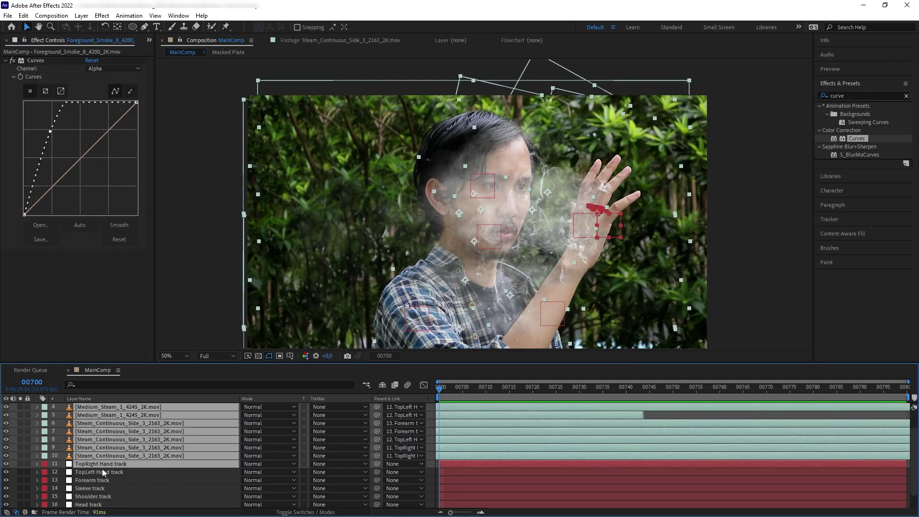
pyautogui.keyDown('ctrl'); pyautogui.click(103, 472); pyautogui.keyUp('ctrl')
pyautogui.keyDown('ctrl'); pyautogui.click(106, 479); pyautogui.keyUp('ctrl')
pyautogui.hotkey('ctrl', 'shift', 'c')
pyautogui.write('Hand Smoke Precomp')
pyautogui.press('Return')
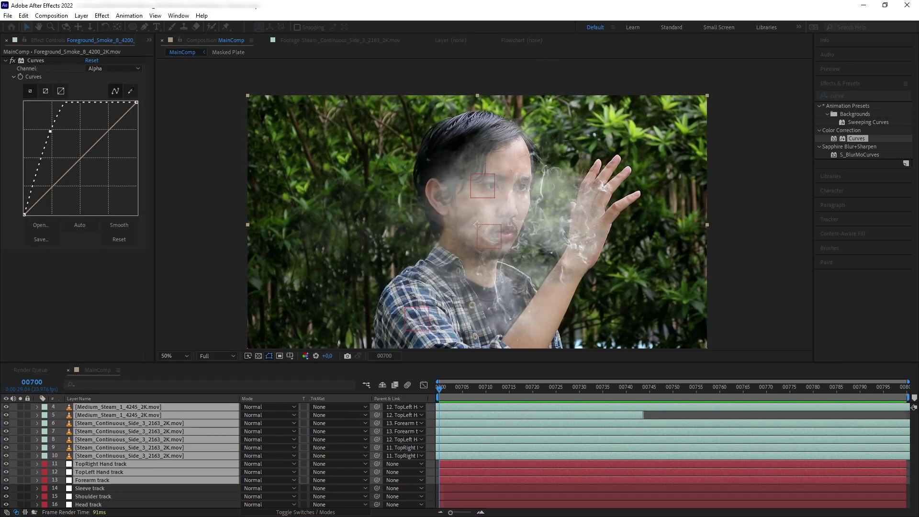
pyautogui.moveTo(444, 392); pyautogui.dragTo(413, 364)
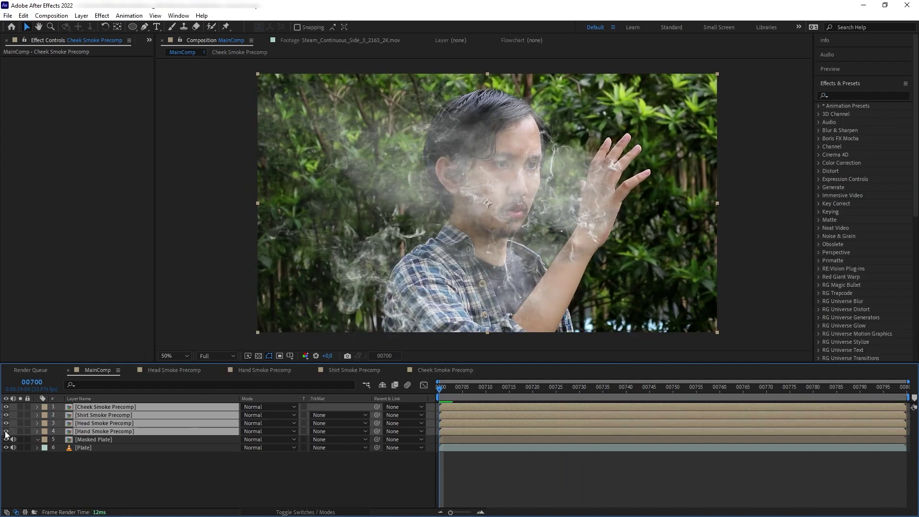
# Hide all four smoke precomps and view the Hand Smoke Precomp alone over the plate
pyautogui.click(6, 433)
pyautogui.click(70, 471)
pyautogui.click(94, 431)
pyautogui.click(6, 432)
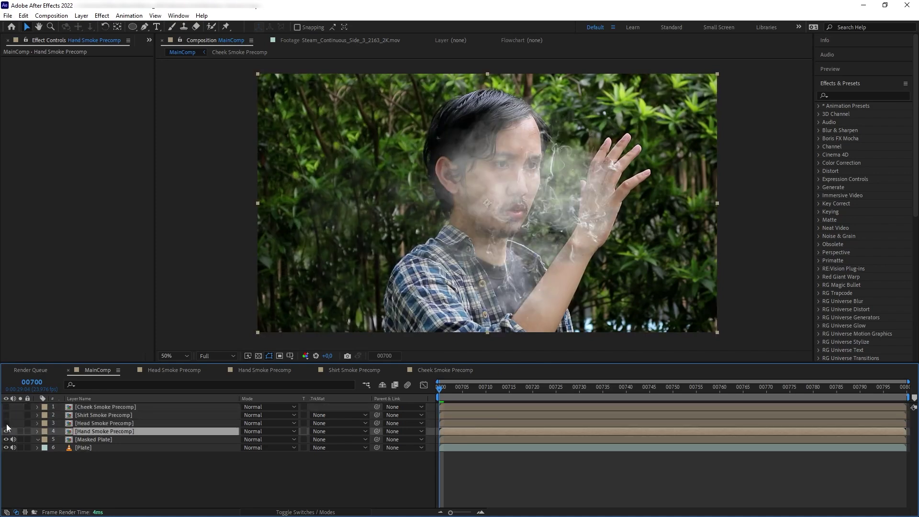
pyautogui.click(6, 431)
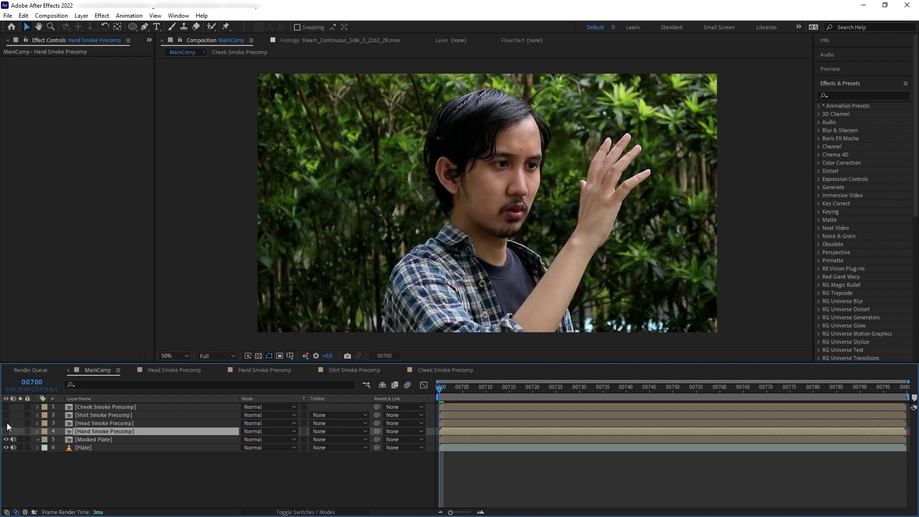
# View the Head, Shirt and Cheek Smoke precomps one at a time over the plate
pyautogui.click(6, 424)
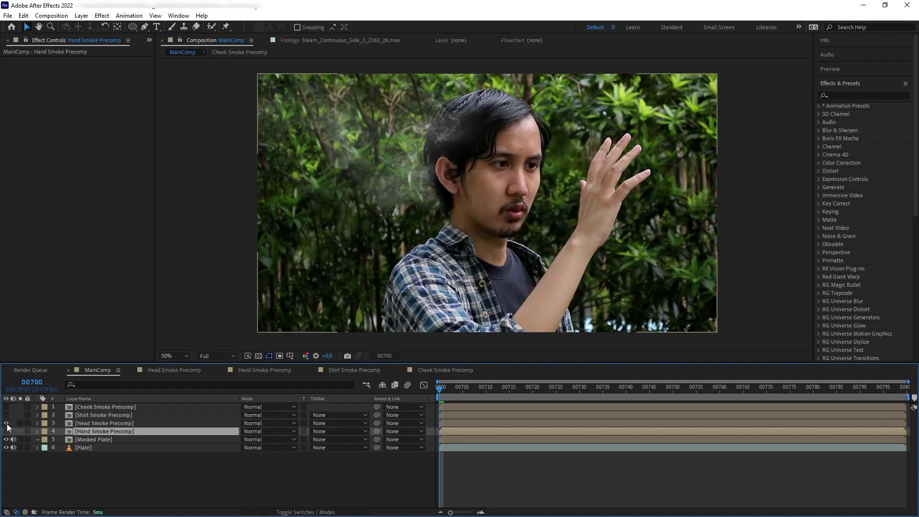
pyautogui.click(6, 424)
pyautogui.click(6, 415)
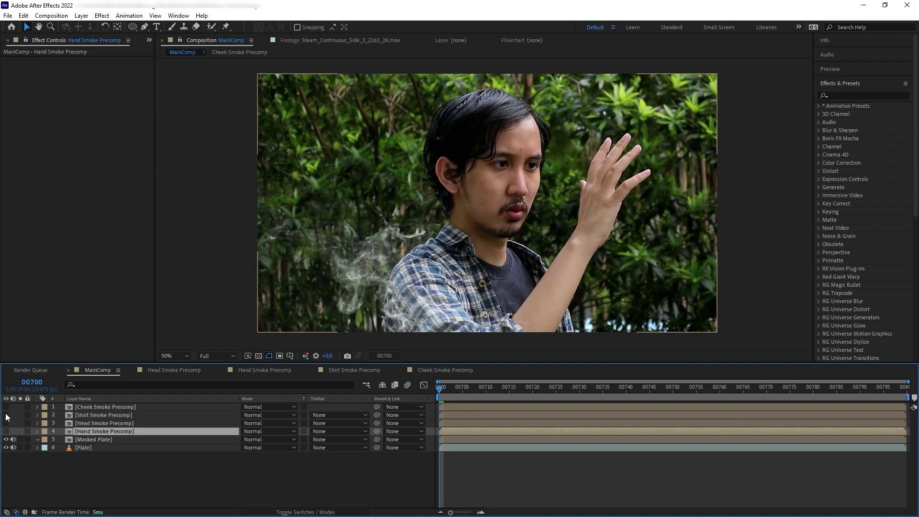
pyautogui.click(5, 413)
pyautogui.click(7, 407)
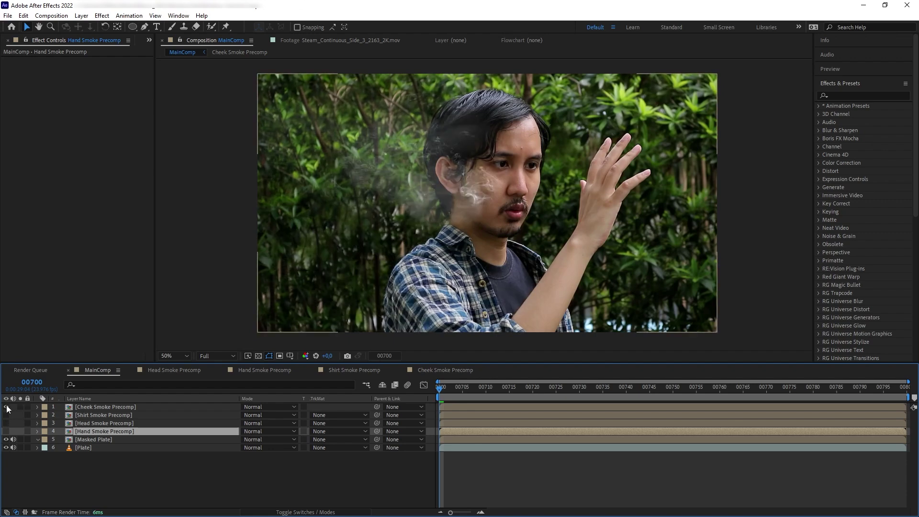
pyautogui.click(6, 406)
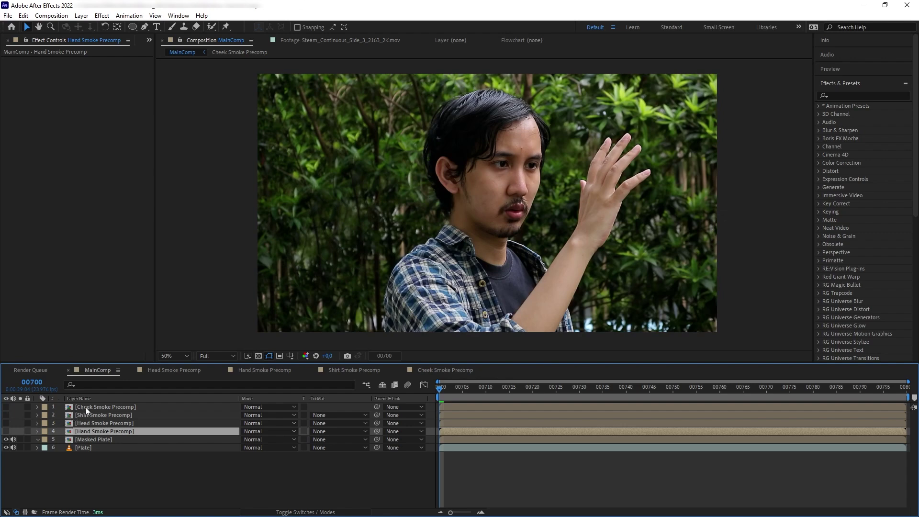
# Make all four smoke precomps visible again and play back the composite
pyautogui.keyDown('shift'); pyautogui.click(85, 407); pyautogui.keyUp('shift')
pyautogui.click(6, 407)
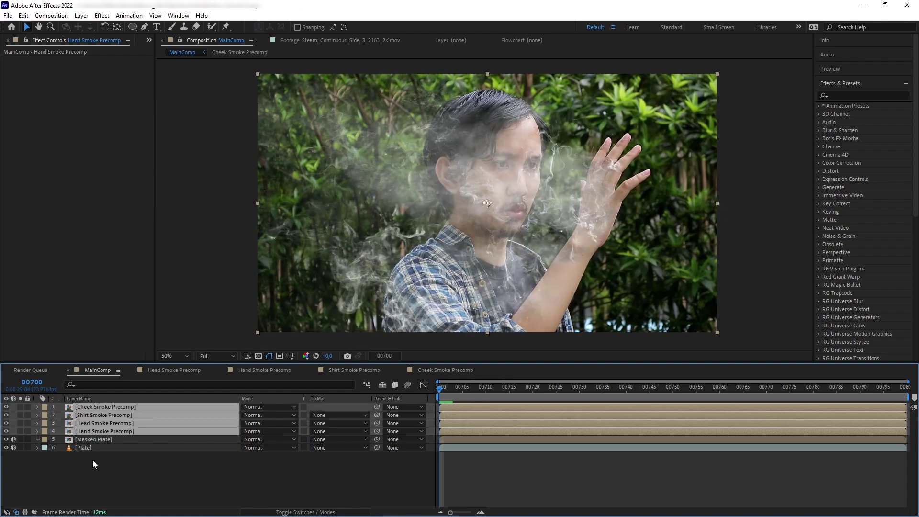
pyautogui.click(134, 475)
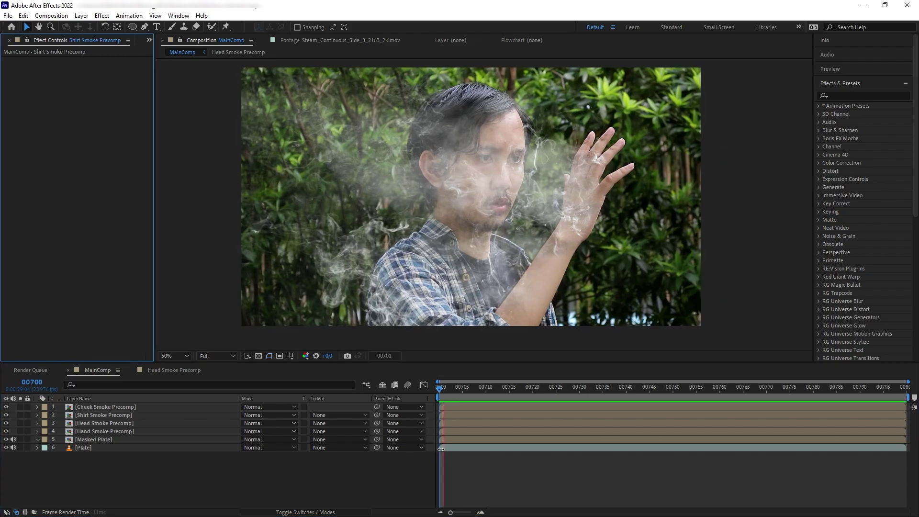
pyautogui.press('space')
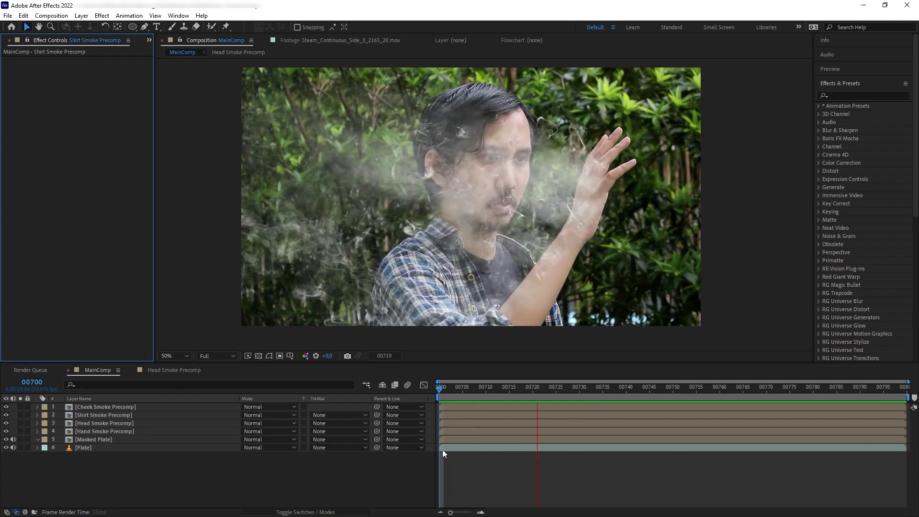
pyautogui.click(536, 473)
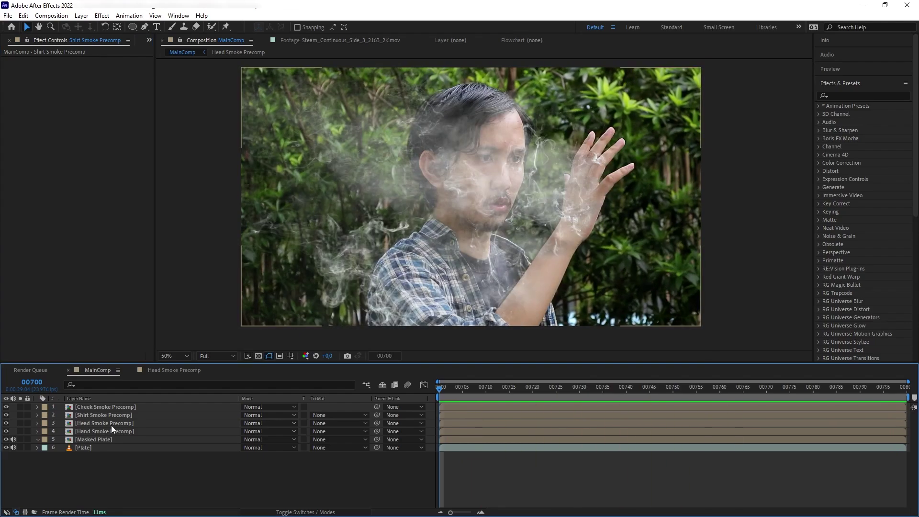
# Hide the Cheek, Shirt and Head Smoke precomps and preview the hand smoke by itself
pyautogui.click(93, 425)
pyautogui.keyDown('shift'); pyautogui.click(92, 407); pyautogui.keyUp('shift')
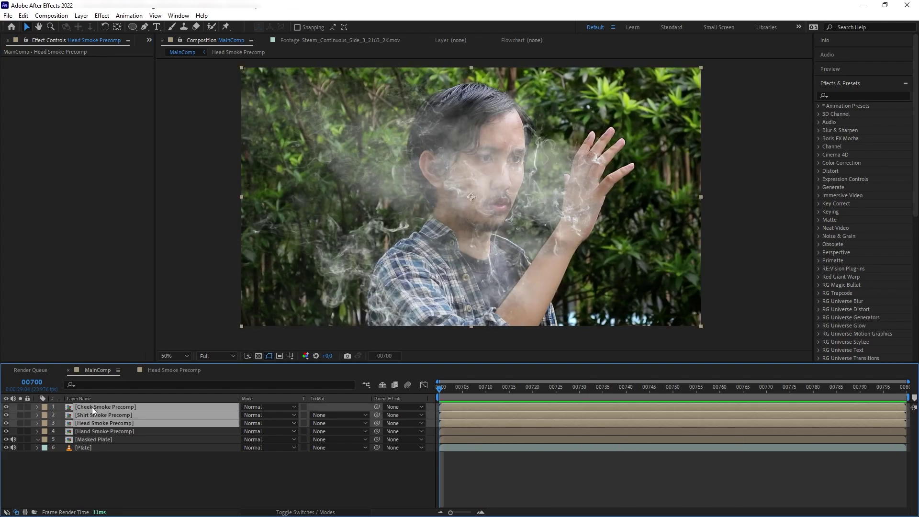
pyautogui.click(6, 407)
pyautogui.click(119, 433)
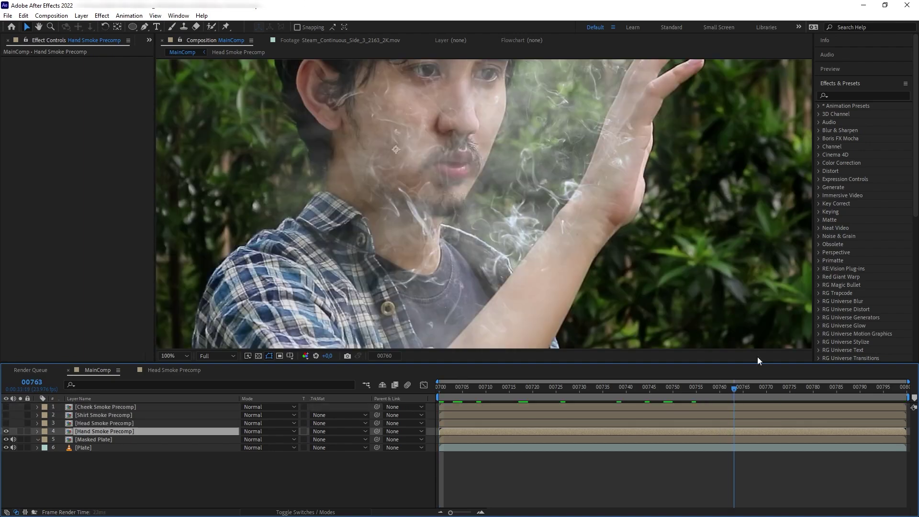
pyautogui.press('space')
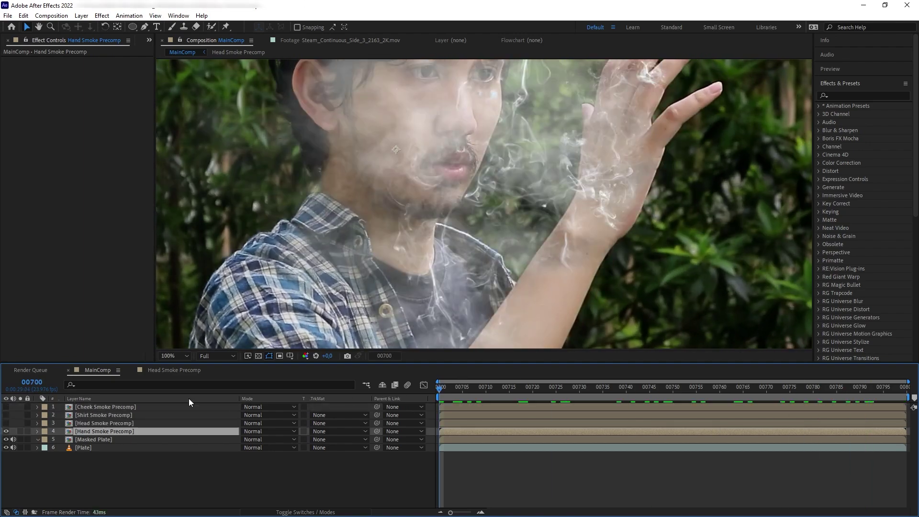
# Solo the Hand Smoke Precomp to inspect its raw smoke, and turn solo off again
pyautogui.click(20, 431)
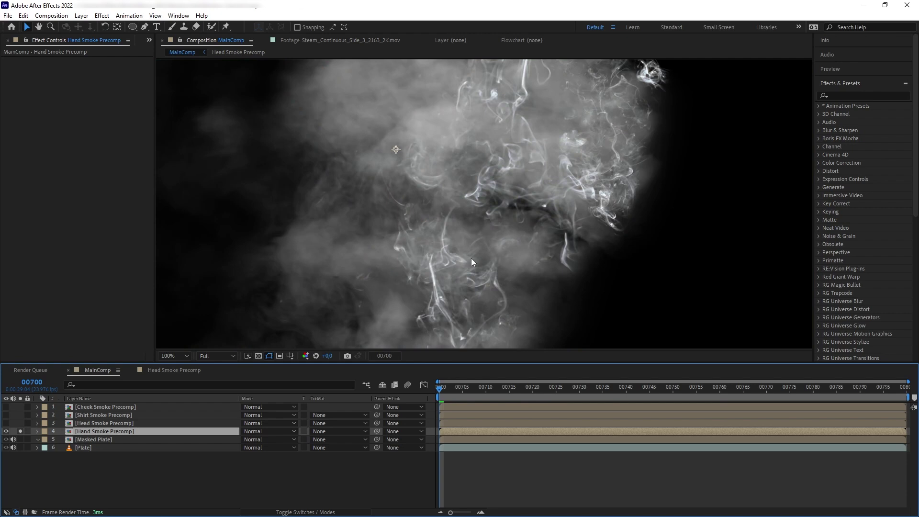
pyautogui.click(20, 432)
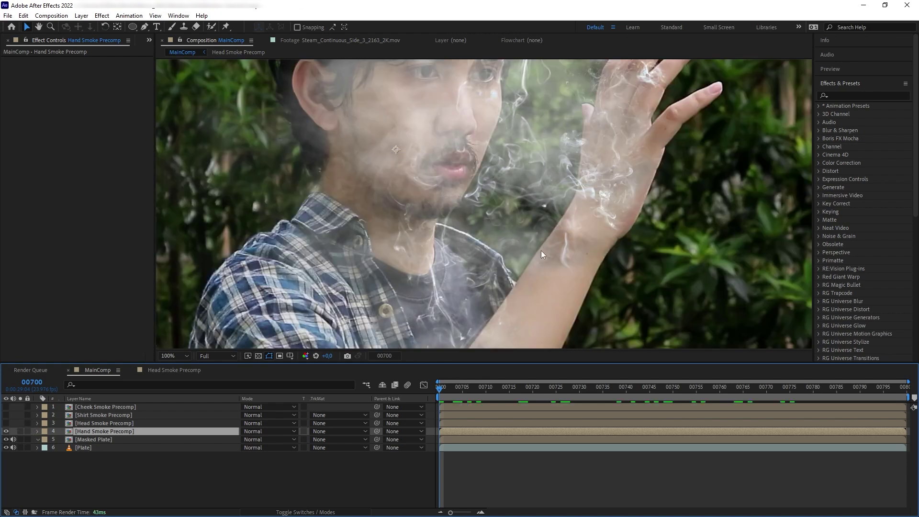
pyautogui.scroll(-2, 530, 265)
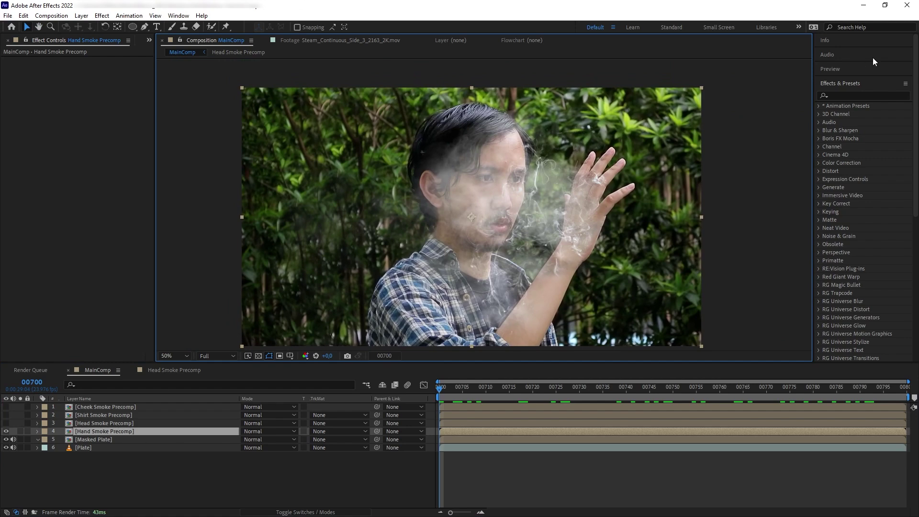
# Apply the Solid Composite effect to the Hand Smoke Precomp and set its color to black
pyautogui.click(866, 95)
pyautogui.write('solid')
pyautogui.moveTo(859, 114); pyautogui.dragTo(116, 433)
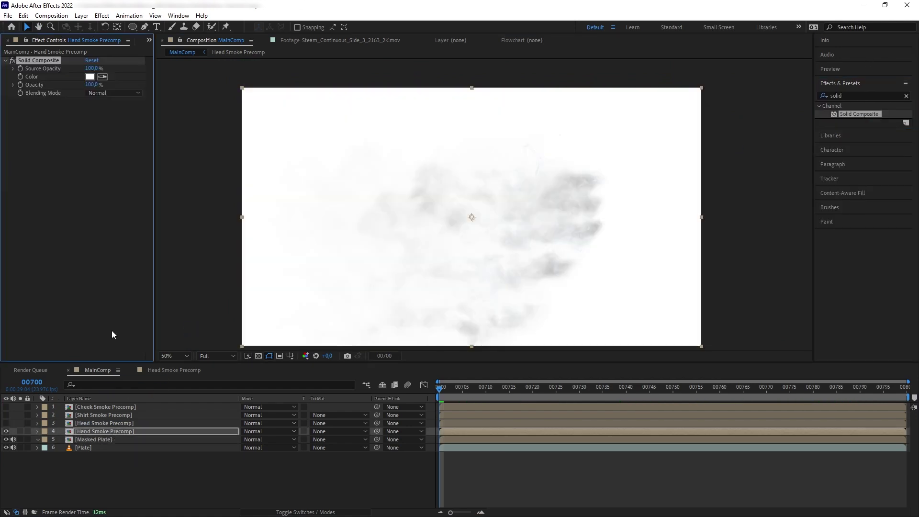
pyautogui.click(90, 76)
pyautogui.moveTo(363, 304); pyautogui.dragTo(287, 343)
pyautogui.click(550, 205)
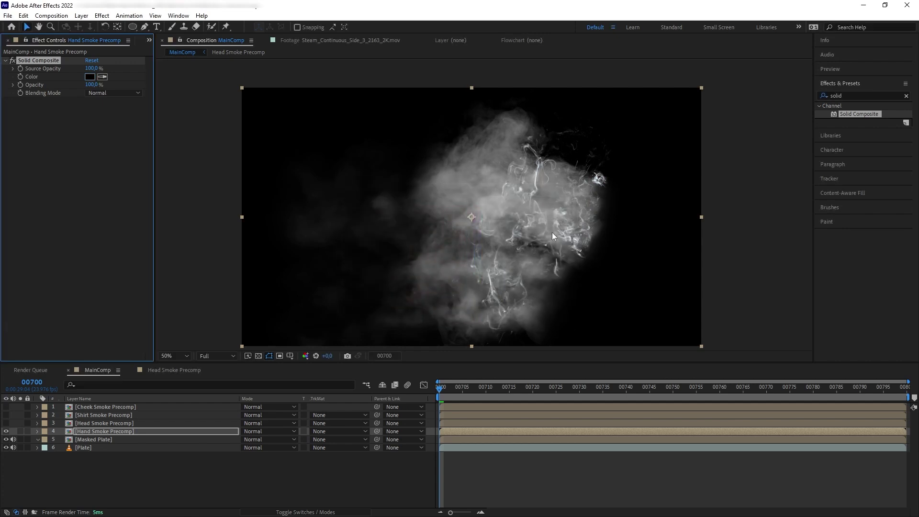
# Hide the Hand Smoke Precomp and create a solid named "Hand Color" with the skin tone sampled from the hand
pyautogui.click(7, 432)
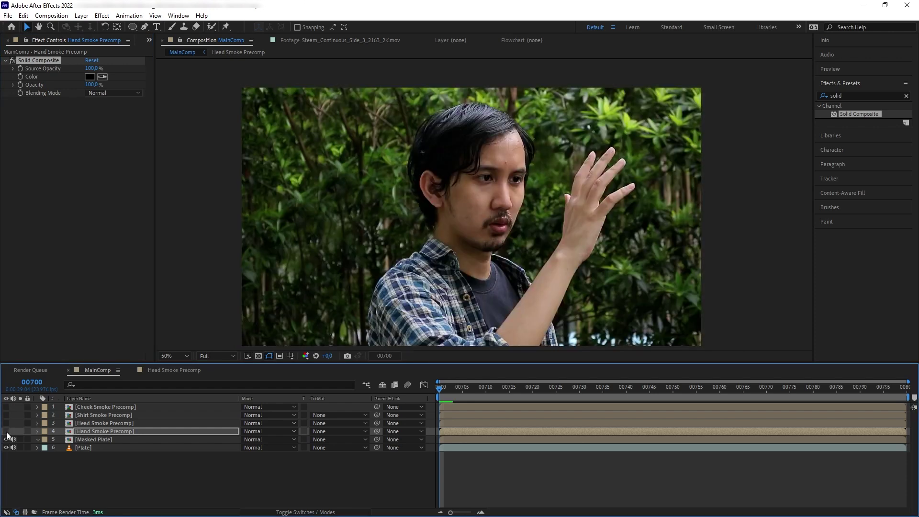
pyautogui.click(81, 16)
pyautogui.moveTo(84, 27)
pyautogui.click(244, 37)
pyautogui.write('Hand Color')
pyautogui.click(377, 320)
pyautogui.click(585, 239)
pyautogui.click(396, 345)
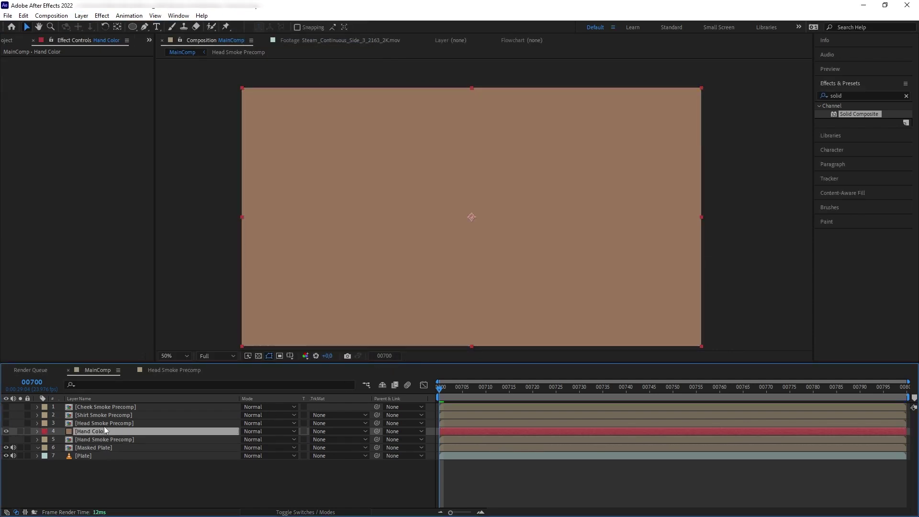
# Place the Hand Color solid directly below the Hand Smoke Precomp and set its track matte to Luma Matte
pyautogui.moveTo(108, 432)
pyautogui.mouseDown()
pyautogui.moveTo(115, 448)
pyautogui.moveTo(111, 441)
pyautogui.mouseUp()
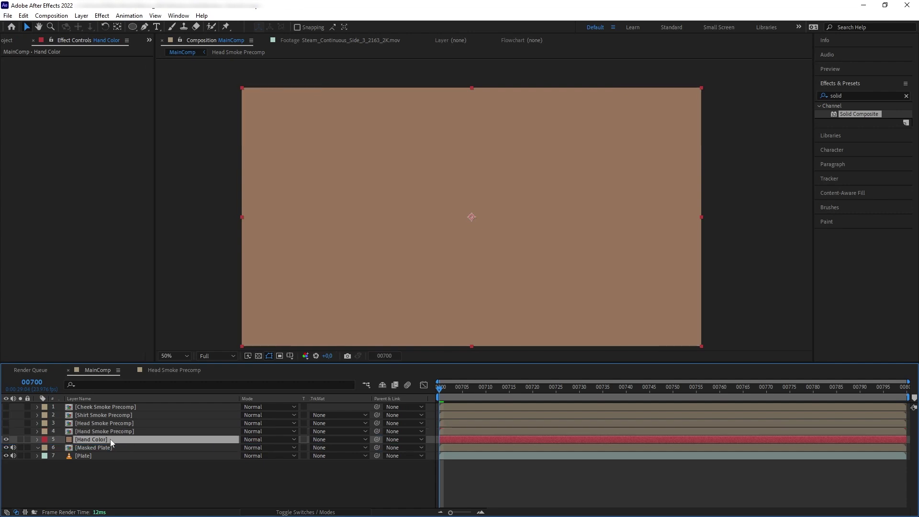
pyautogui.click(328, 439)
pyautogui.click(344, 483)
# Apply the Curves effect to the Hand Color solid and slightly raise the middle of its RGB curve
pyautogui.press('space')
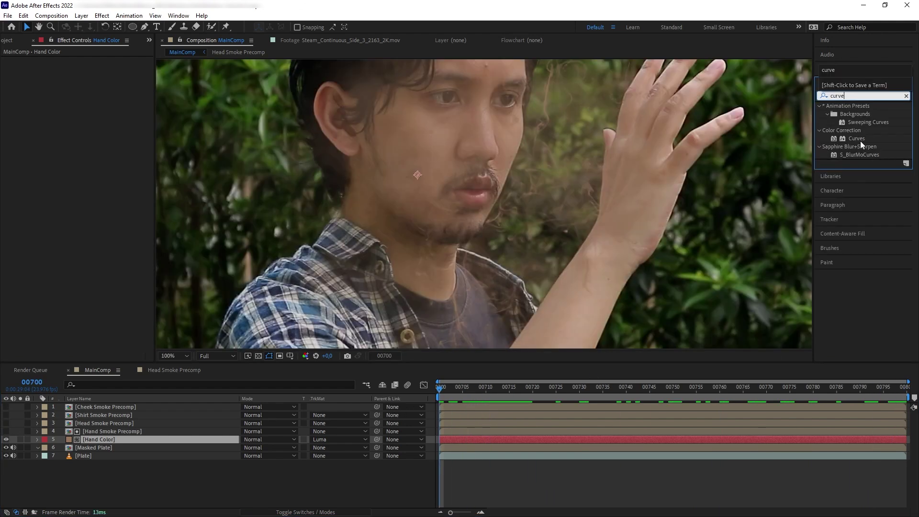
pyautogui.moveTo(860, 141); pyautogui.dragTo(81, 440)
pyautogui.moveTo(69, 157); pyautogui.dragTo(78, 161)
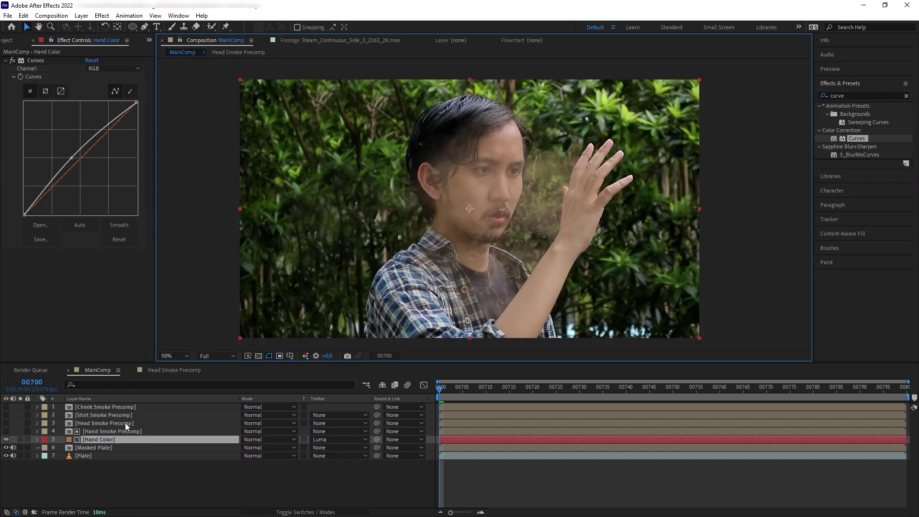
# Make the Head Smoke Precomp visible and apply Solid Composite to it with a black color
pyautogui.click(123, 422)
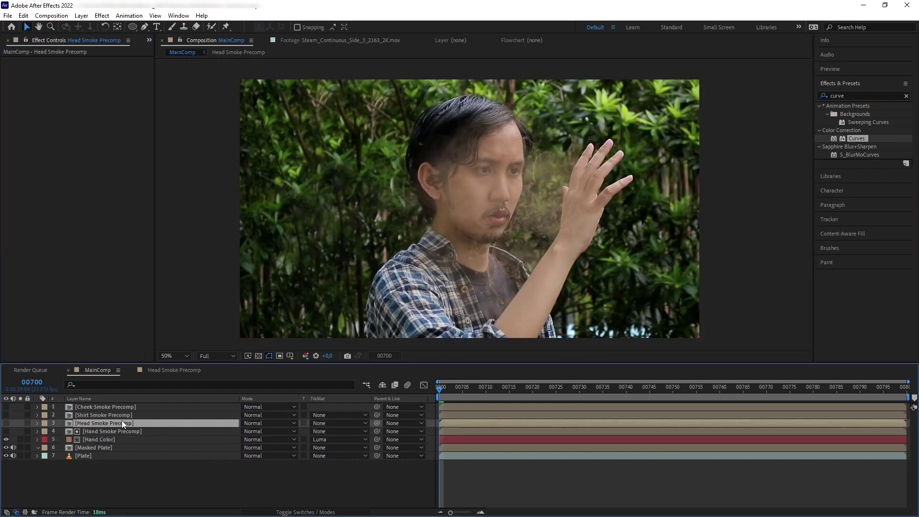
pyautogui.click(7, 423)
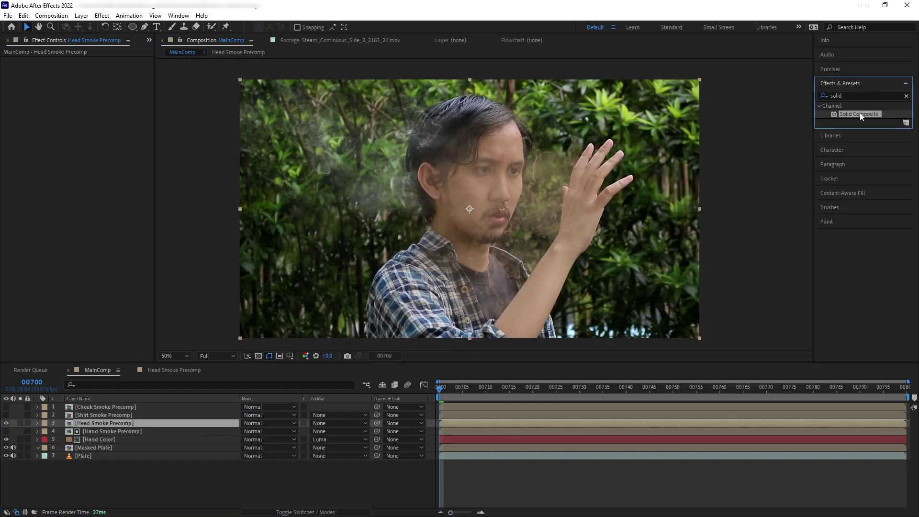
pyautogui.moveTo(866, 115); pyautogui.dragTo(113, 110)
pyautogui.click(90, 78)
pyautogui.click(346, 325)
pyautogui.click(555, 205)
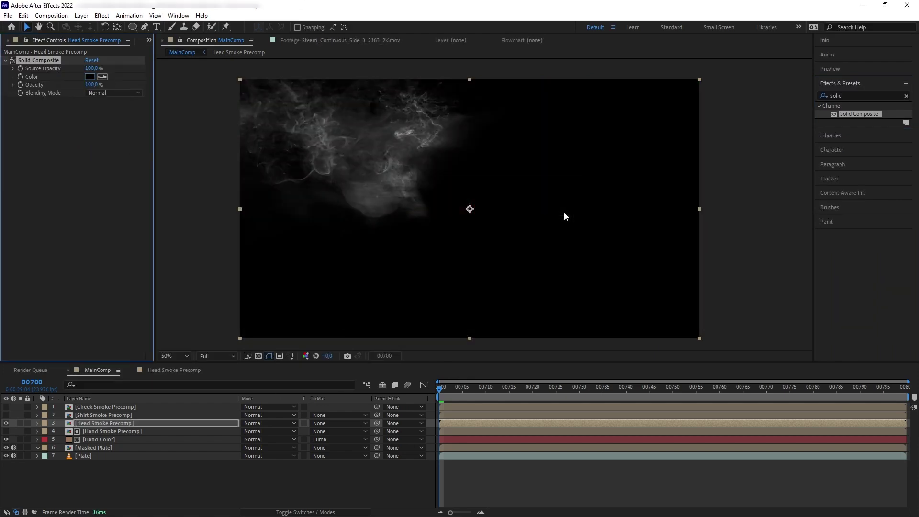
# Hide the Head Smoke Precomp and create a solid named "Hair Color" with the color sampled from the hair
pyautogui.click(6, 423)
pyautogui.click(81, 16)
pyautogui.moveTo(83, 24)
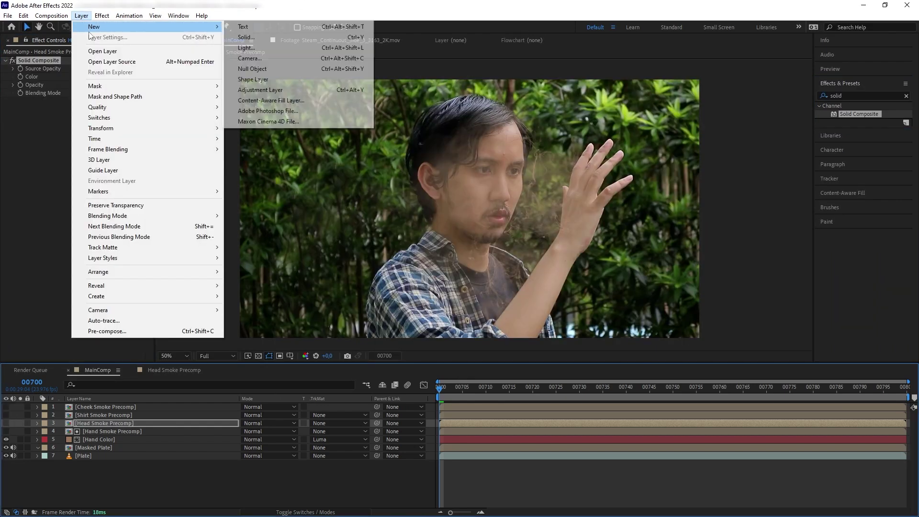
pyautogui.click(241, 35)
pyautogui.click(377, 320)
pyautogui.click(449, 125)
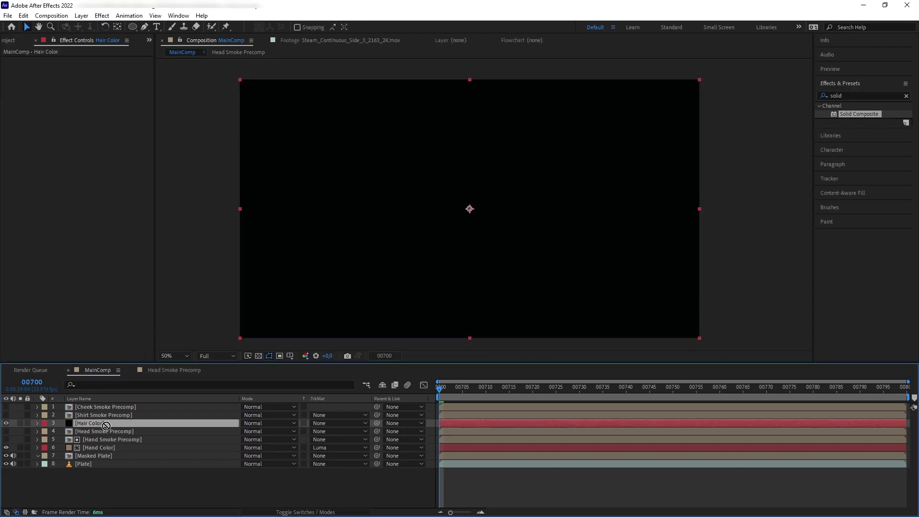
# Set the track matte of the Hair Color solid to Luma Matte using the Head Smoke Precomp
pyautogui.click(339, 431)
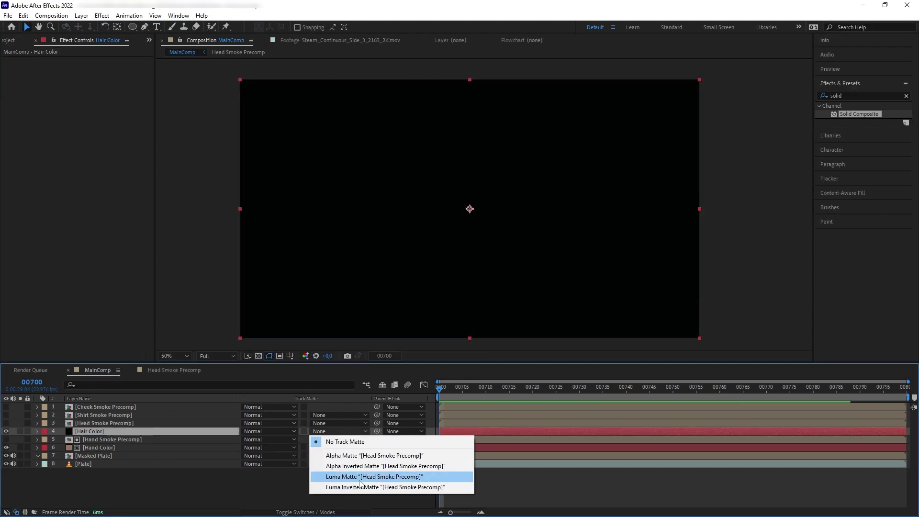
pyautogui.click(359, 477)
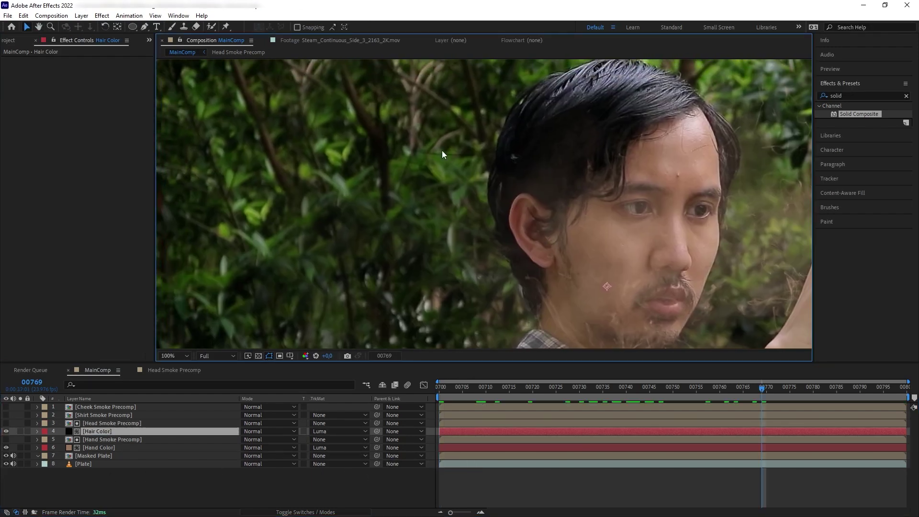
# Apply the Curves effect to the Head Smoke Precomp and raise the middle of its RGB curve
pyautogui.moveTo(441, 151); pyautogui.dragTo(527, 182)
pyautogui.click(104, 424)
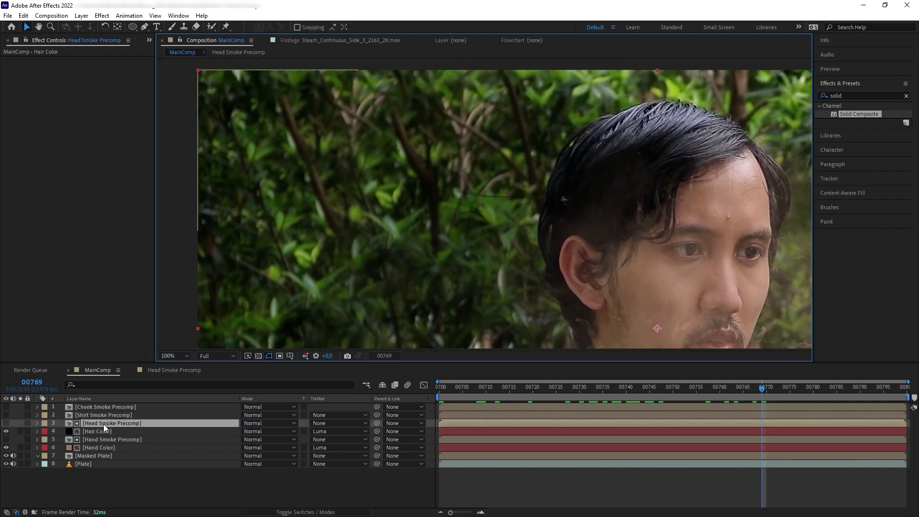
pyautogui.click(843, 96)
pyautogui.write('curve')
pyautogui.moveTo(857, 139); pyautogui.dragTo(119, 421)
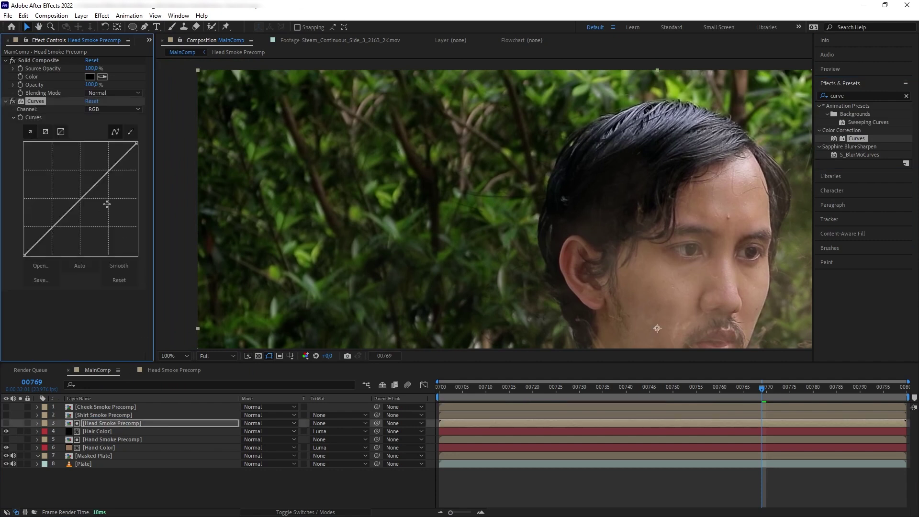
pyautogui.moveTo(84, 196); pyautogui.dragTo(57, 183)
# Show the Shirt Smoke Precomp to examine its smoke over the shirt, and hide it again
pyautogui.scroll(-1, 335, 202)
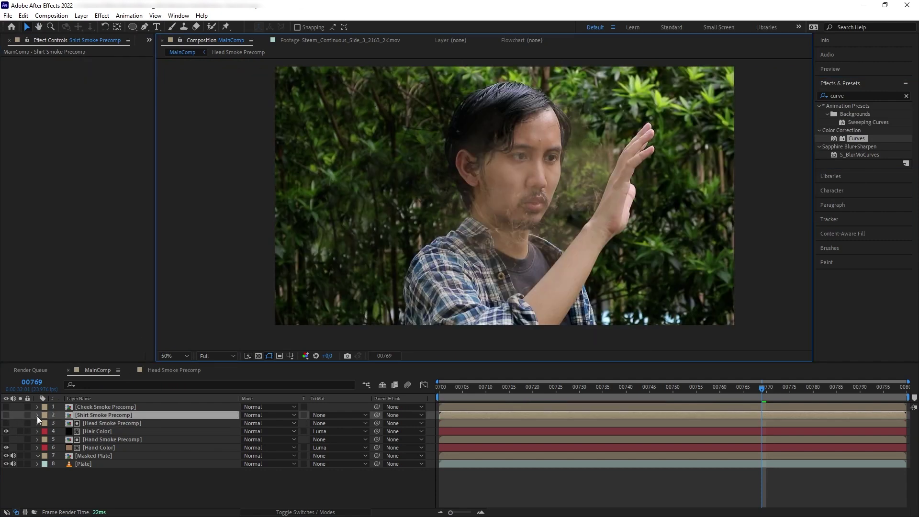
pyautogui.click(6, 416)
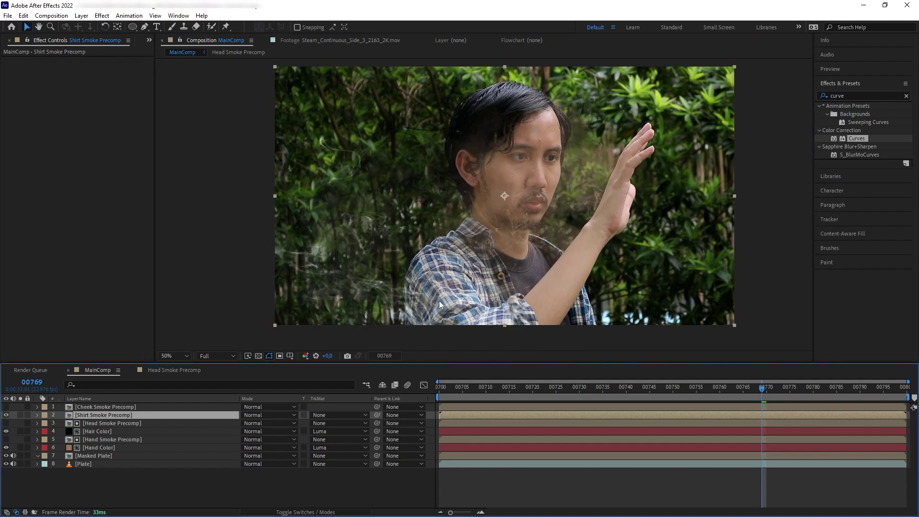
pyautogui.scroll(1, 435, 301)
pyautogui.click(6, 415)
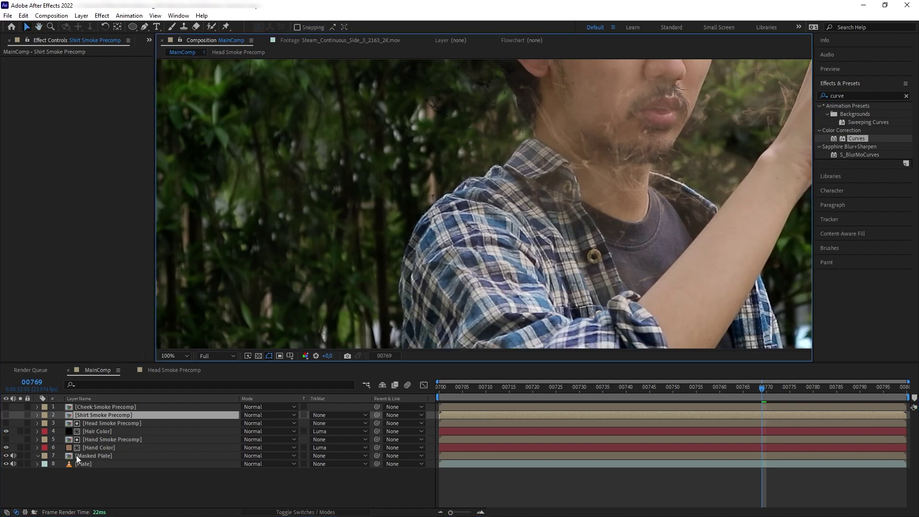
# Duplicate the Masked Plate layer and draw a closed mask around the shirt's shoulder and sleeve on the copy
pyautogui.click(108, 457)
pyautogui.hotkey('ctrl', 'd')
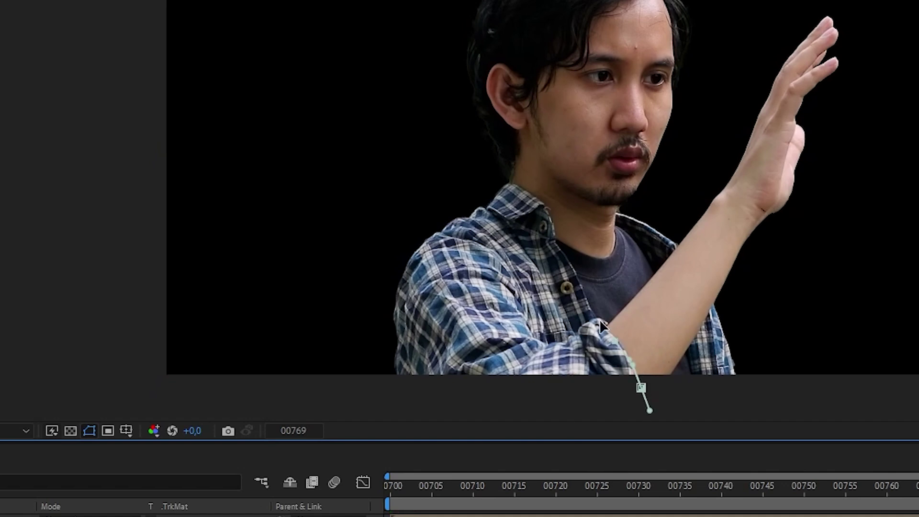
pyautogui.moveTo(406, 416); pyautogui.dragTo(470, 427)
pyautogui.moveTo(642, 388); pyautogui.dragTo(657, 401)
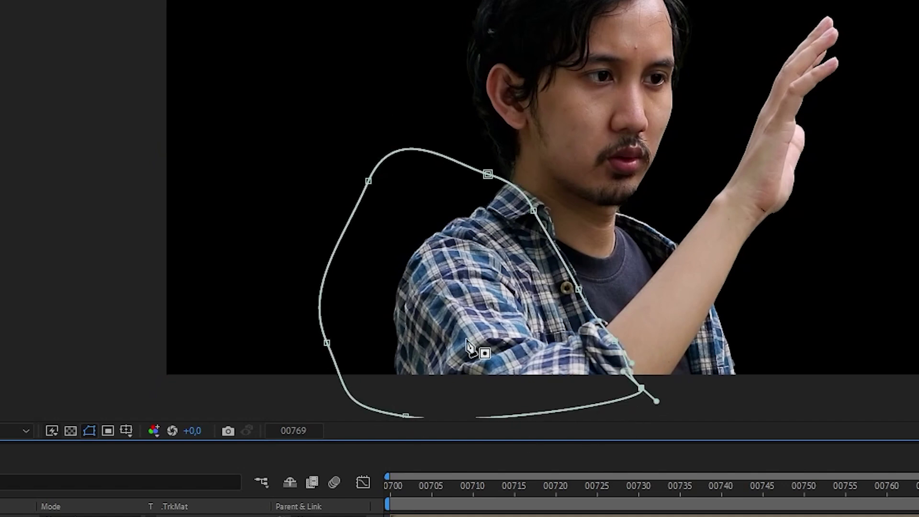
pyautogui.moveTo(917, 489); pyautogui.dragTo(390, 490)
pyautogui.moveTo(616, 343); pyautogui.dragTo(610, 343)
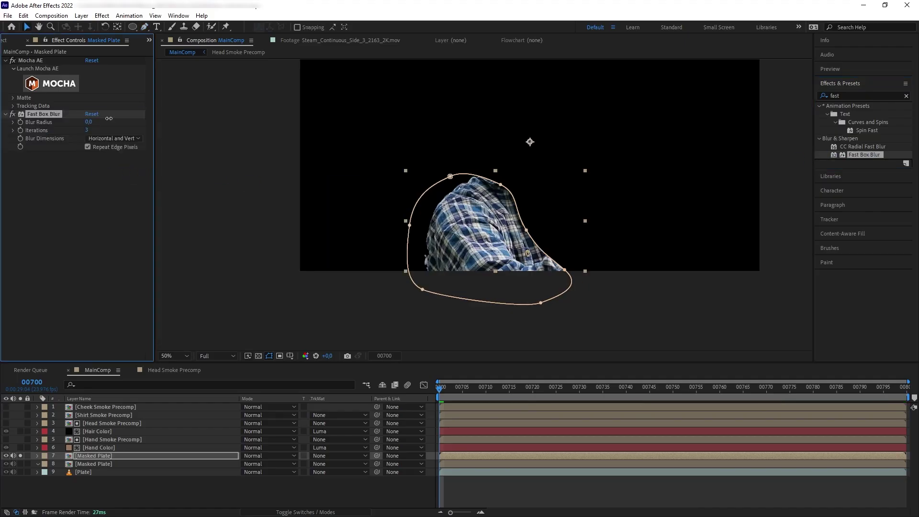
# Set the Fast Box Blur radius to 366 on the masked shirt copy and raise its alpha curve to maximum with Curves
pyautogui.moveTo(108, 118); pyautogui.dragTo(260, 101)
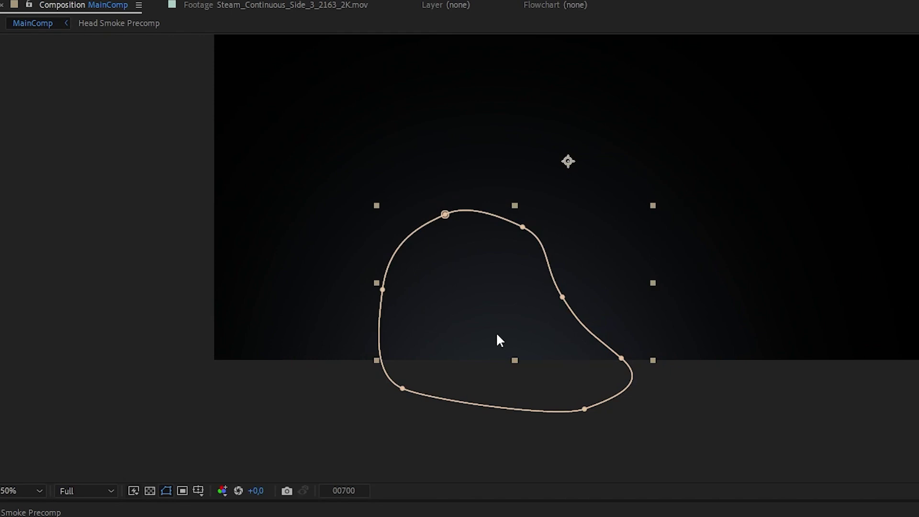
pyautogui.moveTo(858, 138); pyautogui.dragTo(10, 197)
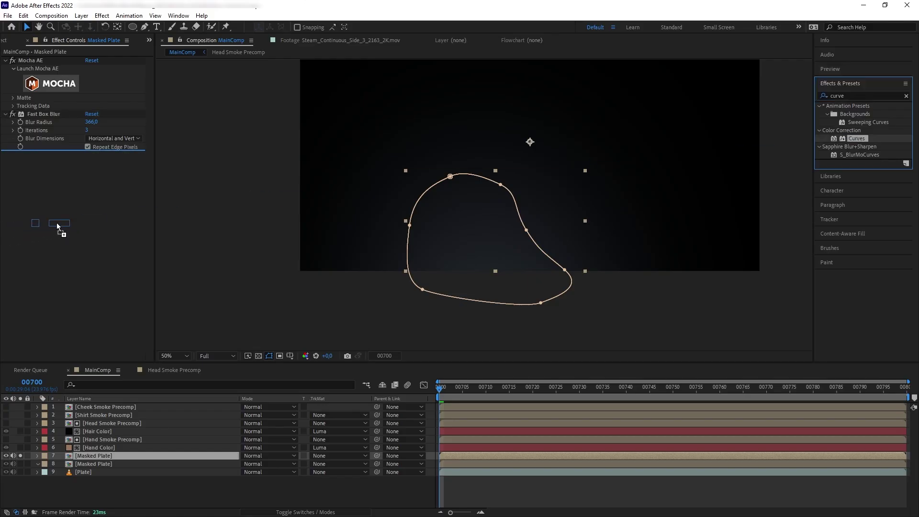
pyautogui.click(114, 163)
pyautogui.click(107, 214)
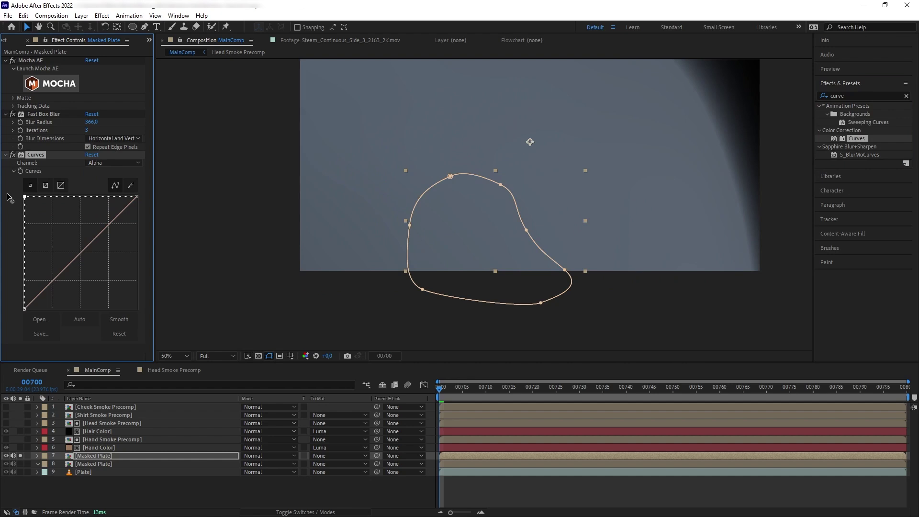
# Unsolo the blurred Masked Plate copy, place it directly below the Shirt Smoke Precomp and set its track matte to Luma Matte
pyautogui.moveTo(392, 200); pyautogui.dragTo(429, 245)
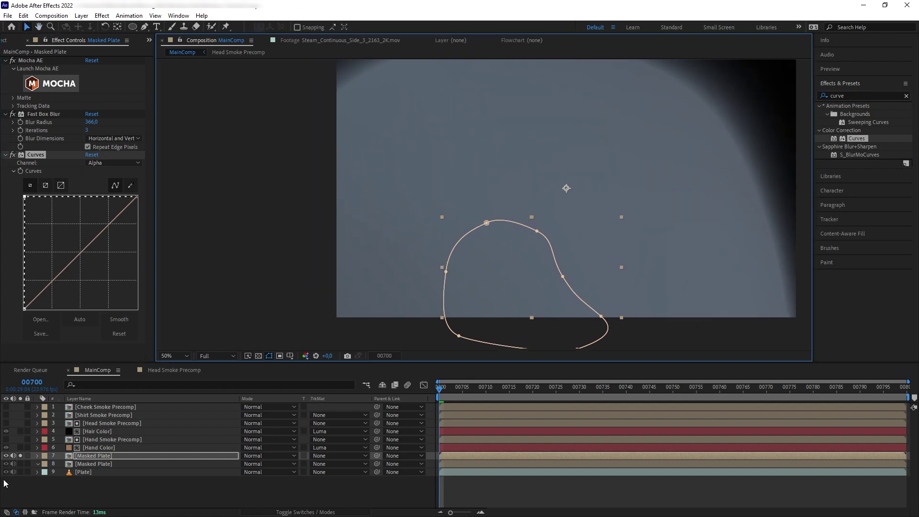
pyautogui.click(20, 456)
pyautogui.moveTo(104, 458); pyautogui.dragTo(115, 420)
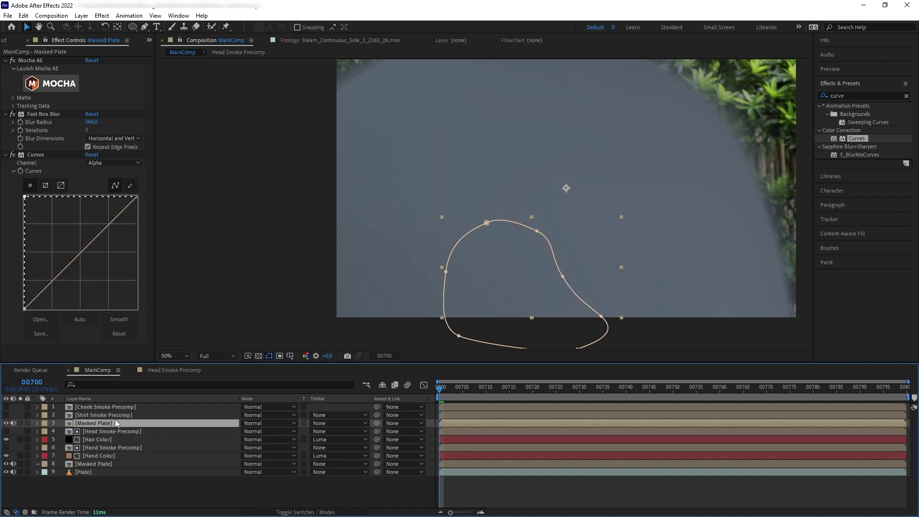
pyautogui.click(328, 424)
pyautogui.click(364, 468)
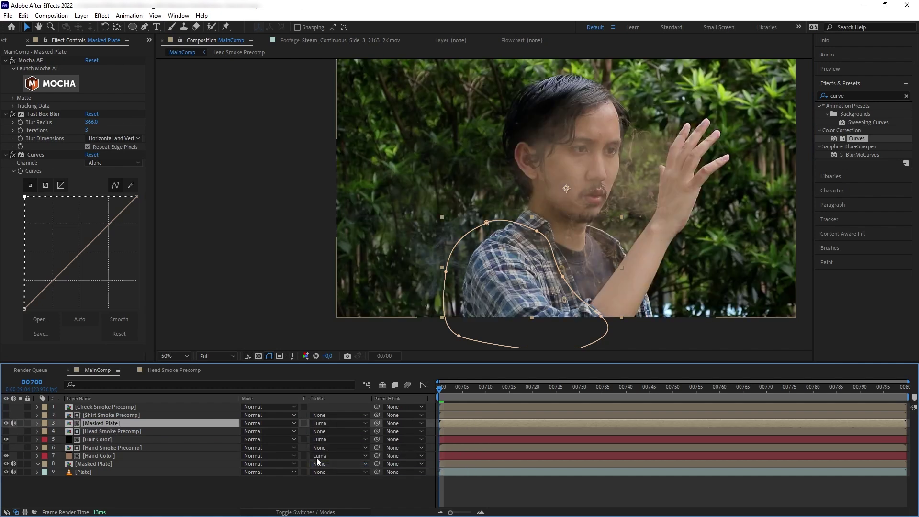
# Check the shirt smoke at another frame and apply the Curves effect to the Shirt Smoke Precomp
pyautogui.moveTo(495, 391); pyautogui.dragTo(537, 388)
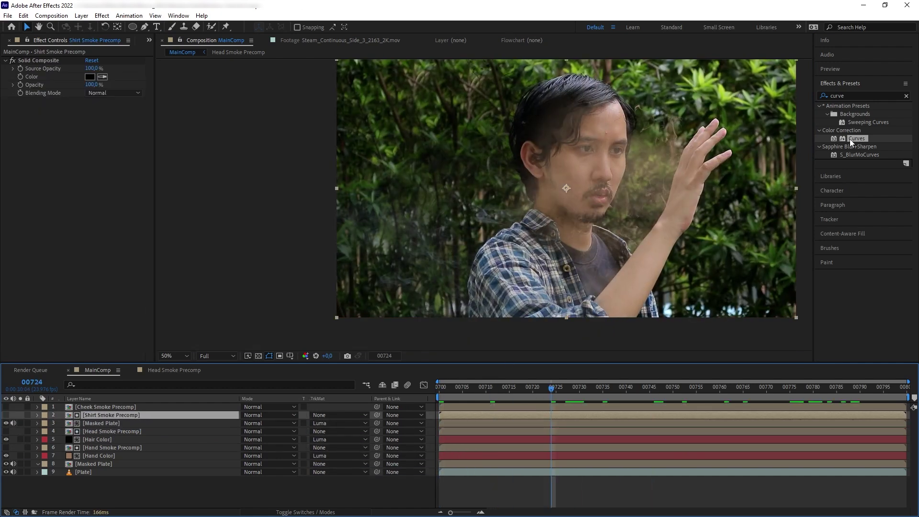
pyautogui.moveTo(853, 139); pyautogui.dragTo(71, 186)
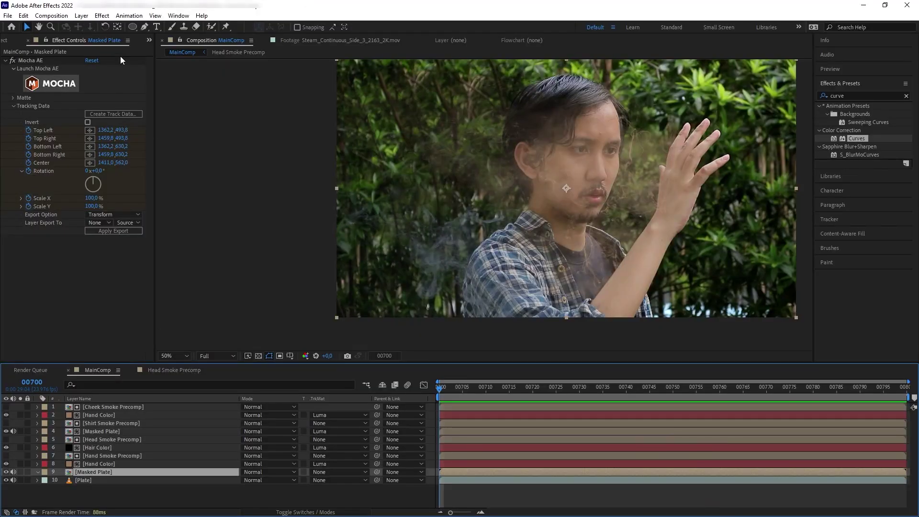
# Create an adjustment layer directly above the lowest Masked Plate and rename it "Distortion"
pyautogui.click(82, 15)
pyautogui.moveTo(110, 27)
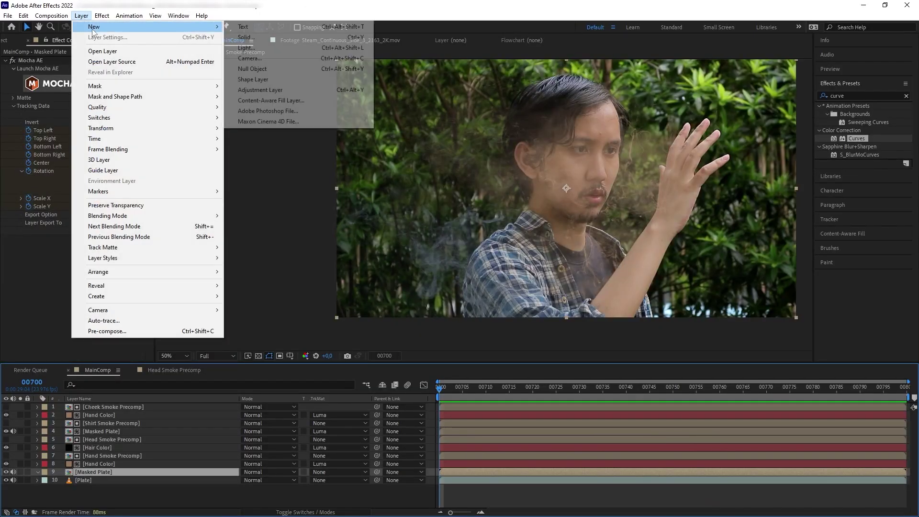
pyautogui.click(304, 90)
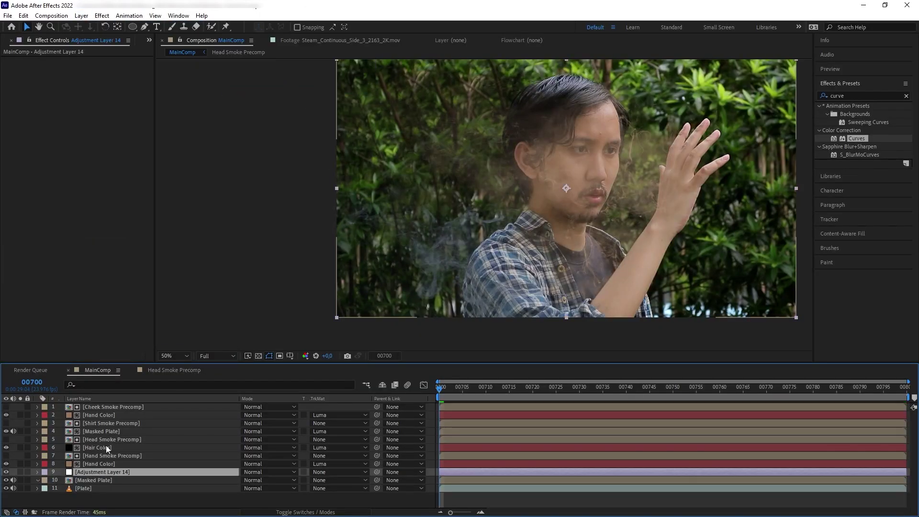
pyautogui.press('Return')
pyautogui.write('Distortion')
pyautogui.press('Return')
# Apply Displacement Map to the Distortion layer with the Hand Smoke Precomp as map layer and a maximum horizontal displacement of 33
pyautogui.click(842, 96)
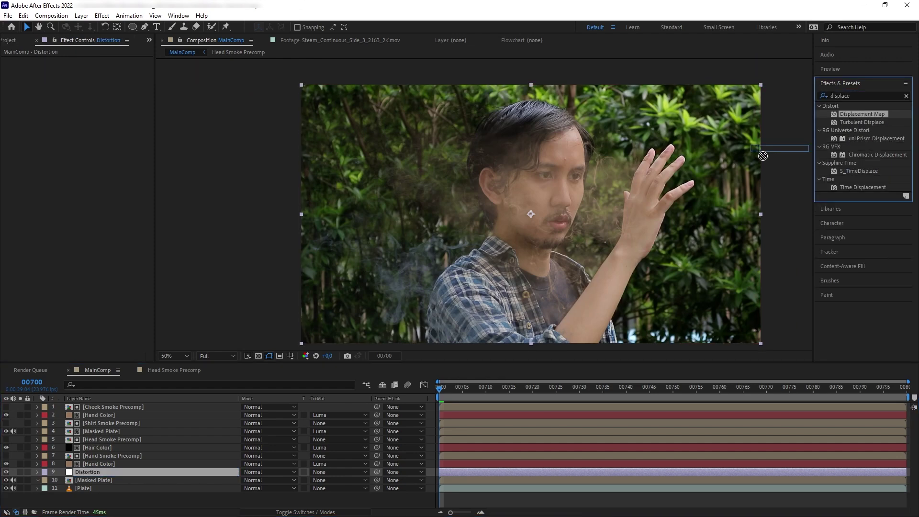
pyautogui.moveTo(763, 156); pyautogui.dragTo(119, 472)
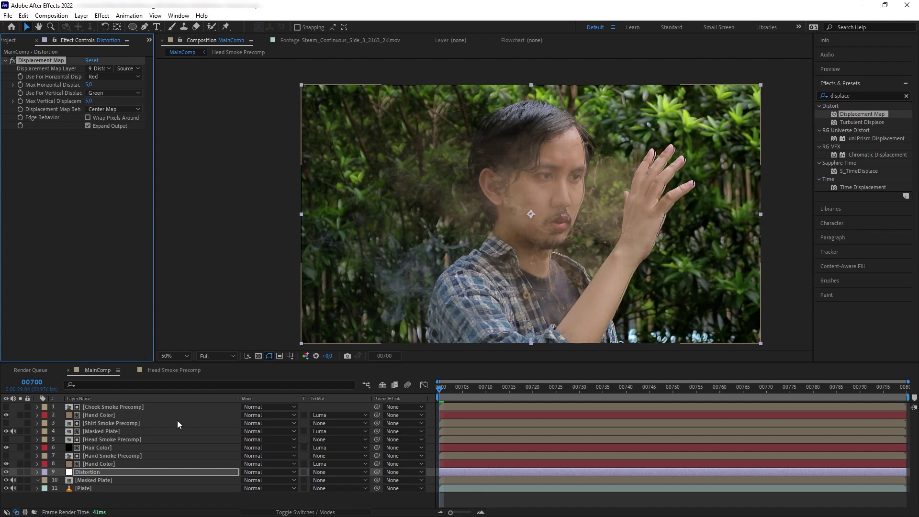
pyautogui.click(99, 69)
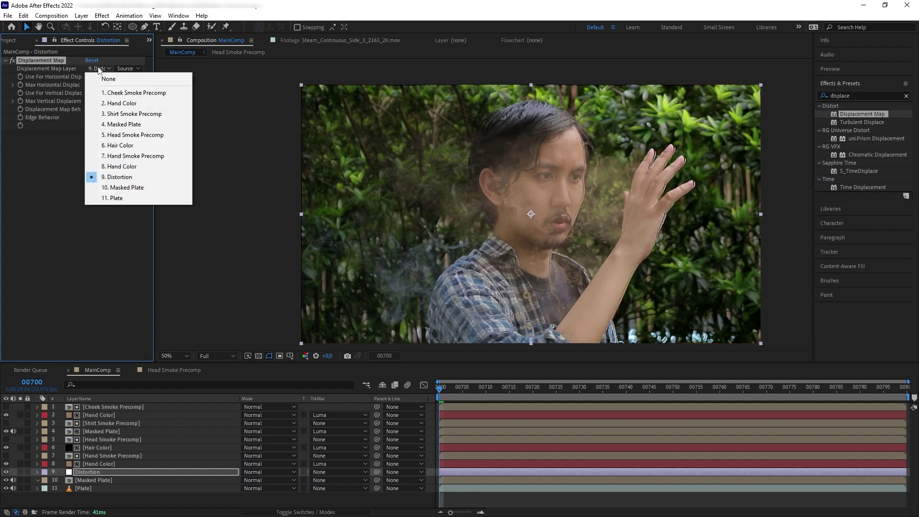
pyautogui.click(142, 156)
pyautogui.scroll(2, 567, 240)
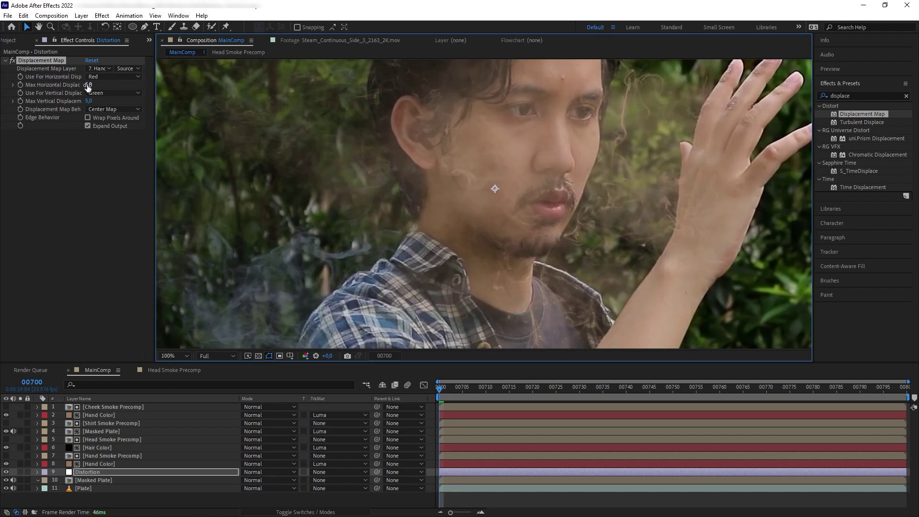
pyautogui.moveTo(88, 85); pyautogui.dragTo(97, 83)
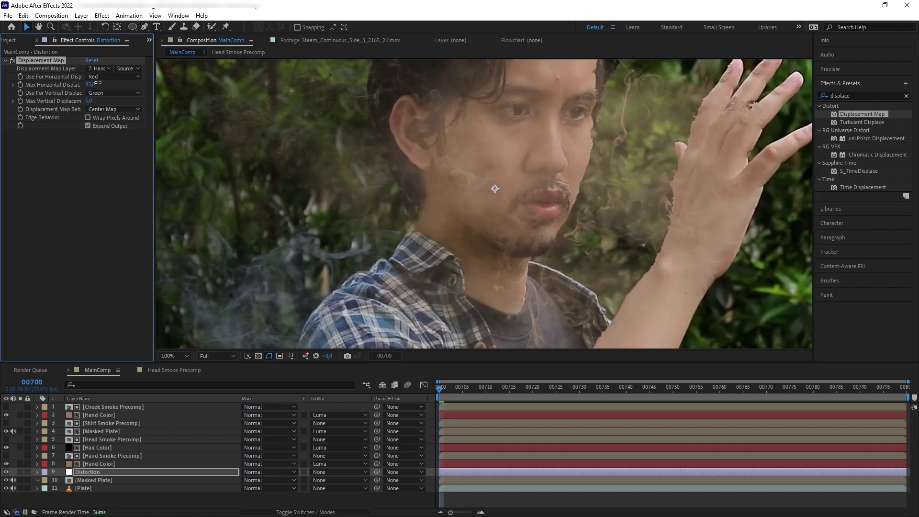
# Duplicate the Displacement Map effect three times, using the Head, Shirt and Cheek Smoke Precomps as the respective map layers
pyautogui.press(',')
pyautogui.press(',')
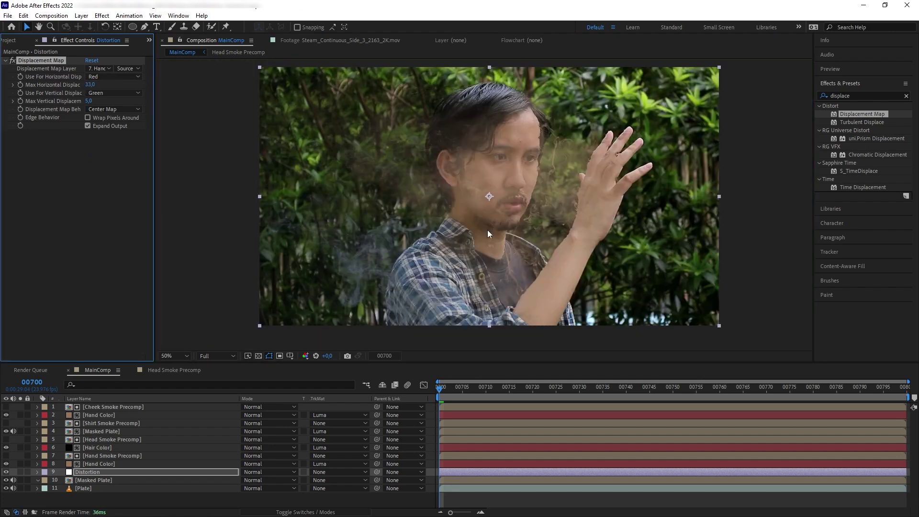
pyautogui.hotkey('ctrl', 'd')
pyautogui.click(98, 142)
pyautogui.click(159, 210)
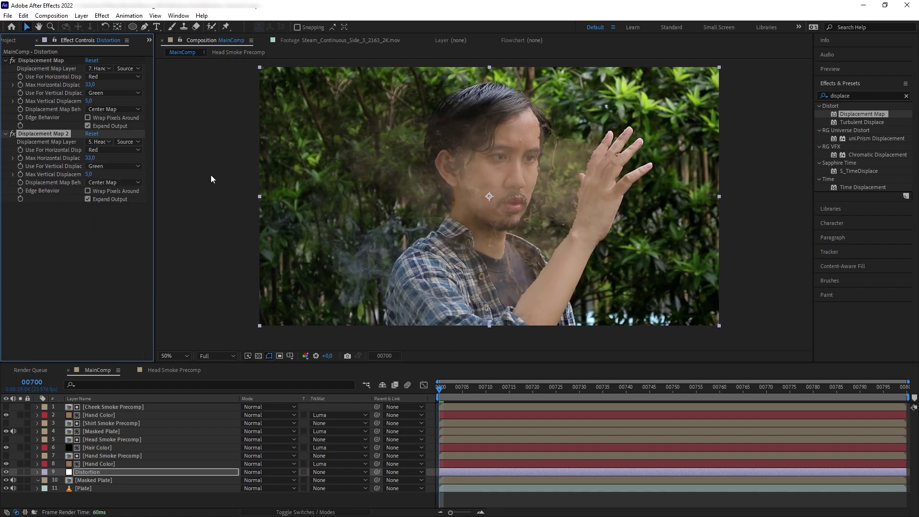
pyautogui.hotkey('ctrl', 'd')
pyautogui.click(107, 215)
pyautogui.click(127, 263)
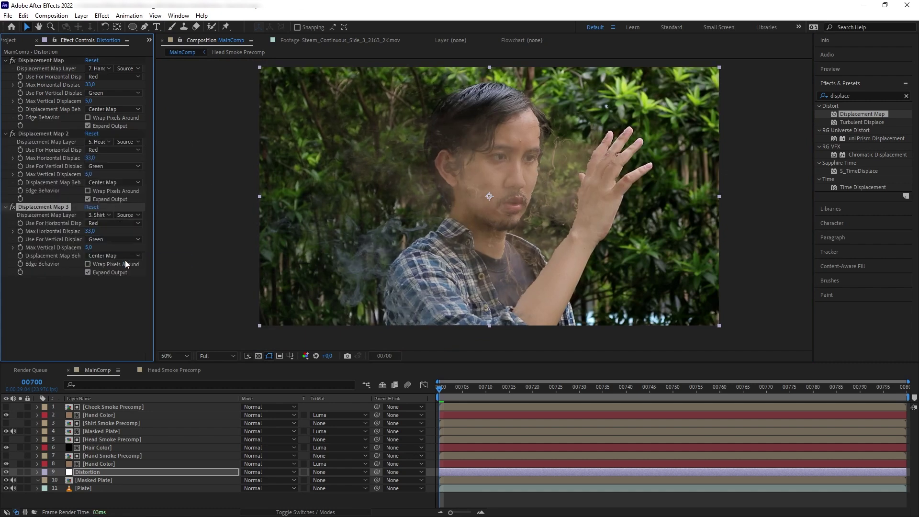
pyautogui.hotkey('ctrl', 'd')
pyautogui.click(103, 288)
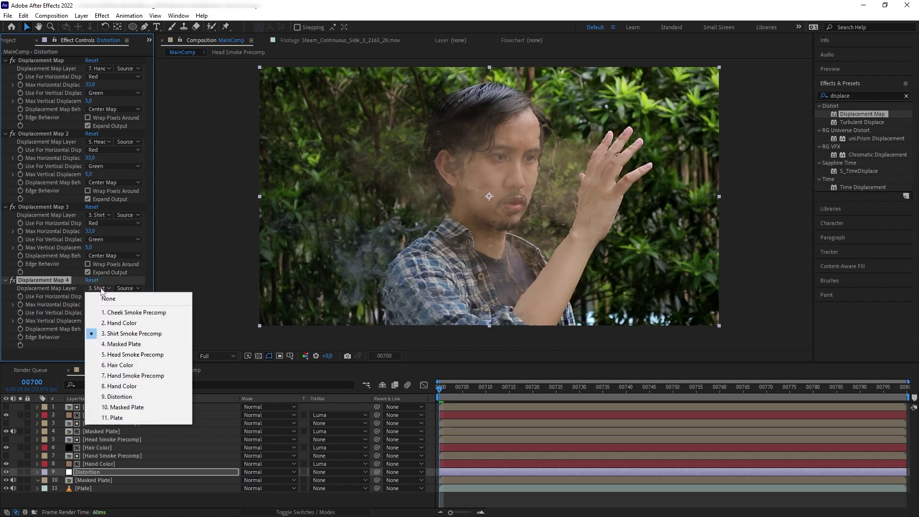
pyautogui.click(151, 313)
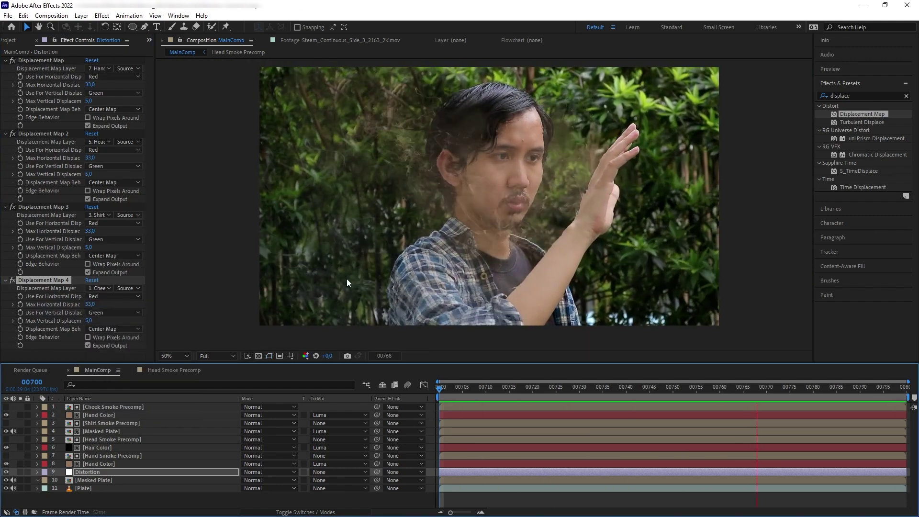
# Add Large_Steam_1_4236_2K.mov to the composition, rotate it onto its side and enlarge it across the frame
pyautogui.moveTo(77, 309); pyautogui.dragTo(503, 211)
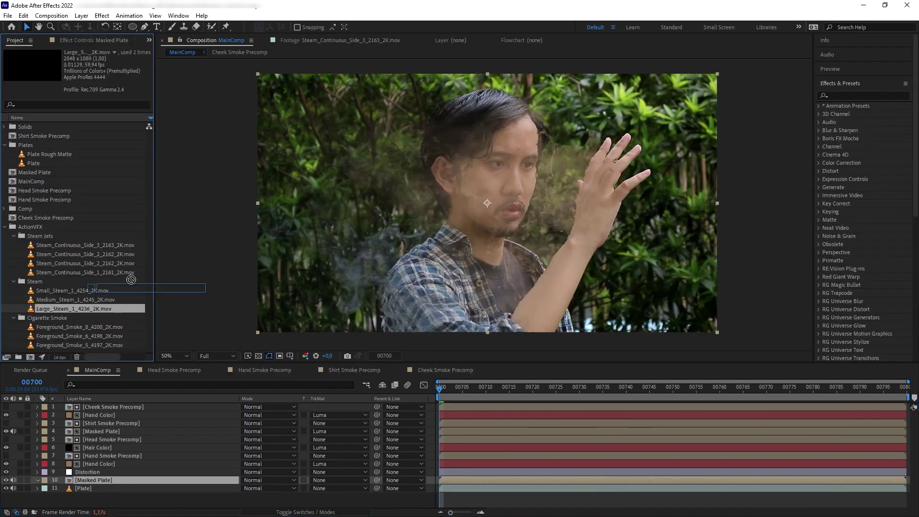
pyautogui.press('r')
pyautogui.moveTo(247, 415); pyautogui.dragTo(202, 407)
pyautogui.moveTo(374, 199); pyautogui.dragTo(243, 202)
pyautogui.press('s')
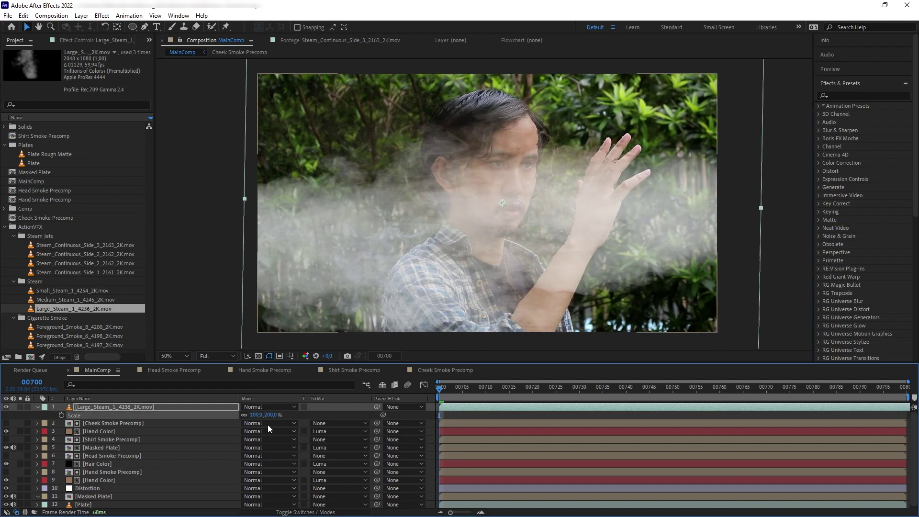
pyautogui.moveTo(270, 415); pyautogui.dragTo(335, 404)
# Place the Large_Steam layer between the lower Masked Plate and the Plate, and lower its opacity to 43%
pyautogui.click(37, 408)
pyautogui.moveTo(95, 407); pyautogui.dragTo(111, 496)
pyautogui.press('t')
pyautogui.moveTo(246, 496); pyautogui.dragTo(219, 496)
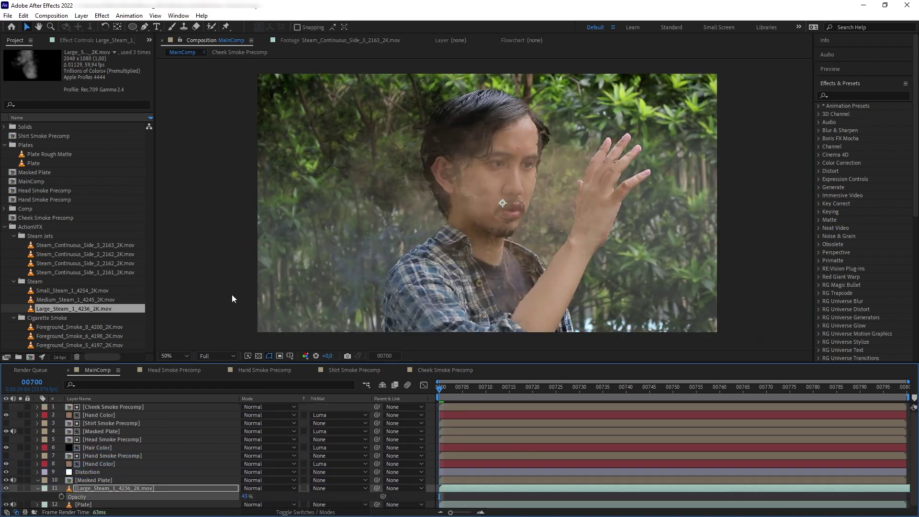
# Move the Large_Steam footage higher in the frame and apply Time Stretch to its layer
pyautogui.moveTo(261, 325); pyautogui.dragTo(262, 289)
pyautogui.rightClick(230, 488)
pyautogui.moveTo(286, 268)
pyautogui.click(359, 287)
pyautogui.press('Return')
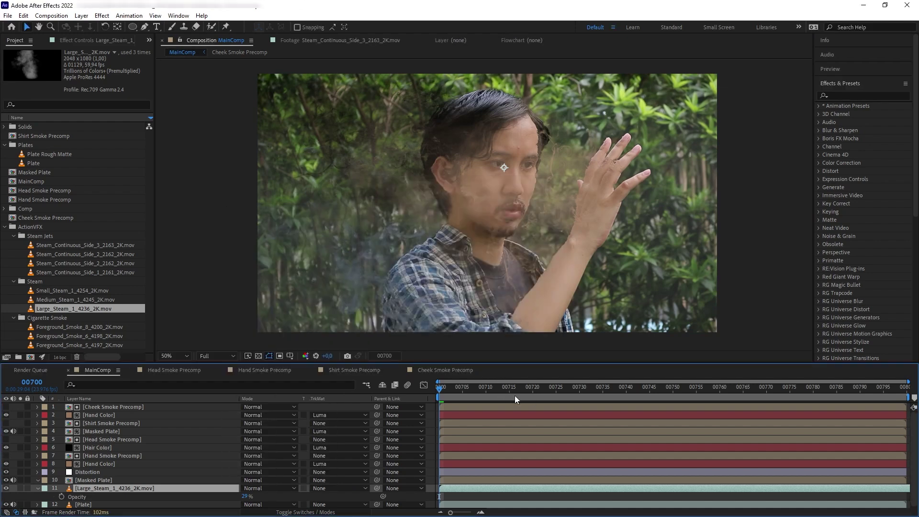